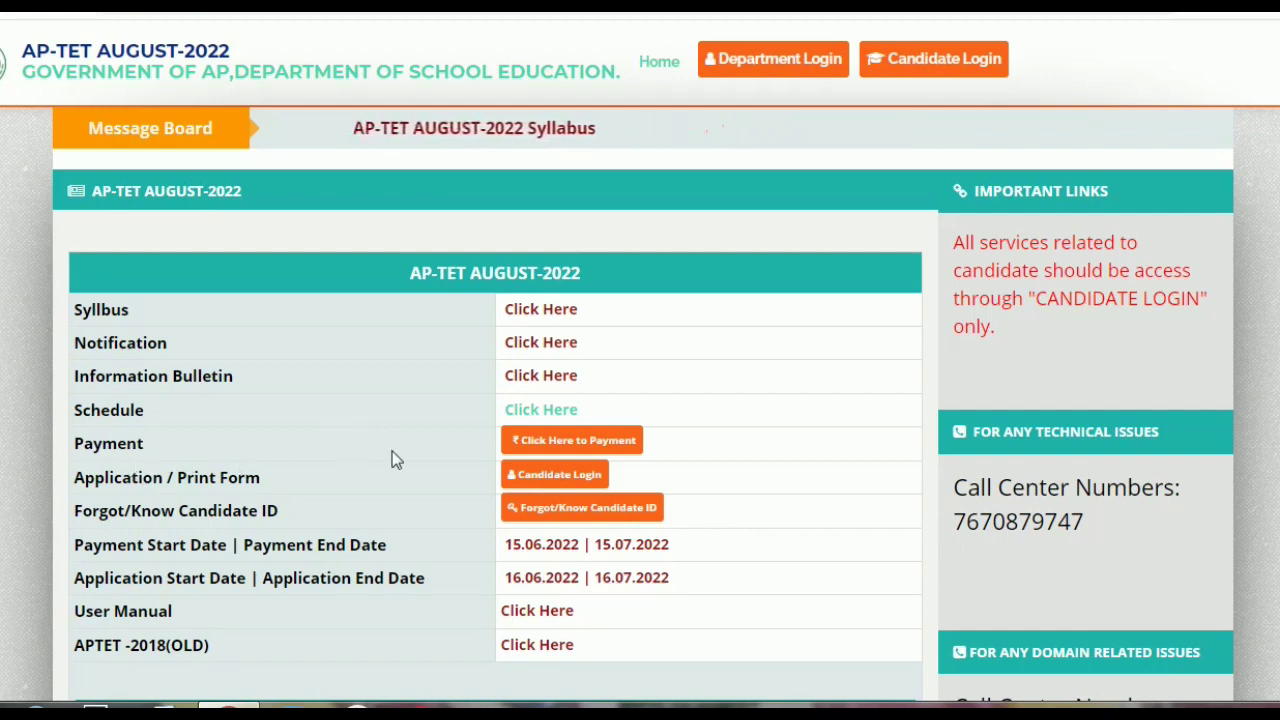
# Open the AP-TET August-2022 payment form past its notice and answer Yes to belonging to Andhra Pradesh state.
pyautogui.click(595, 441)
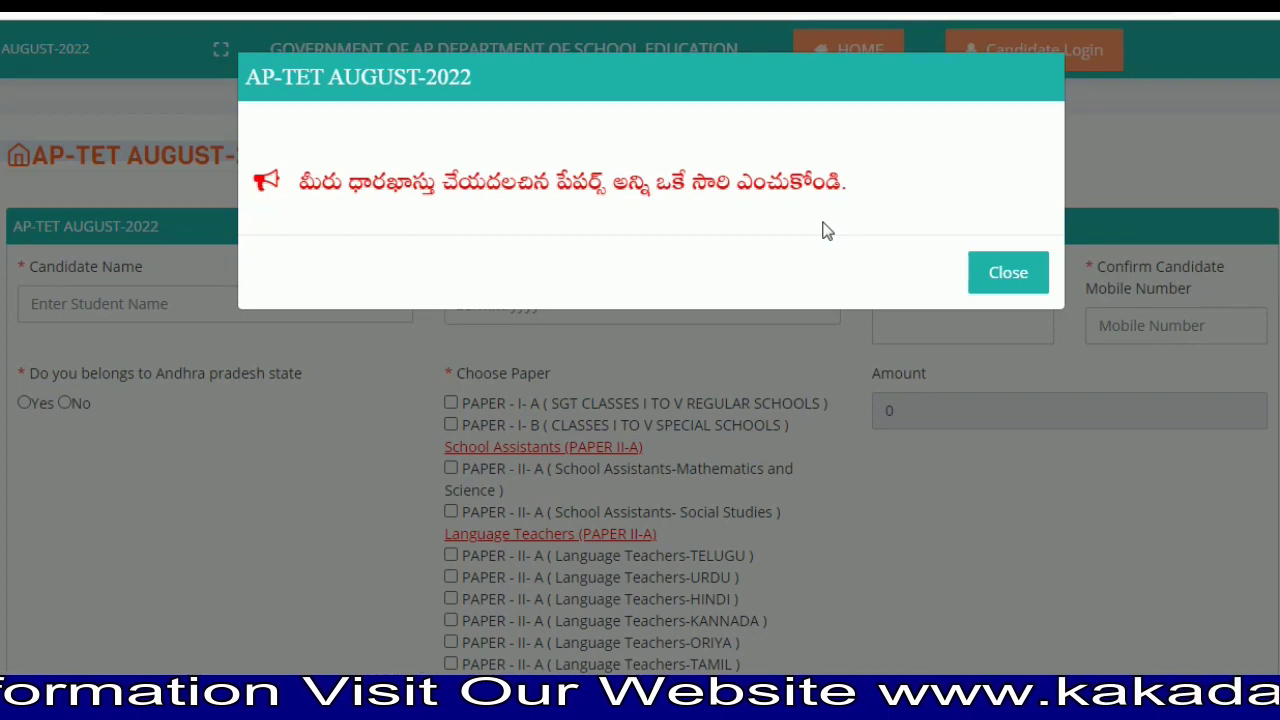
pyautogui.click(995, 280)
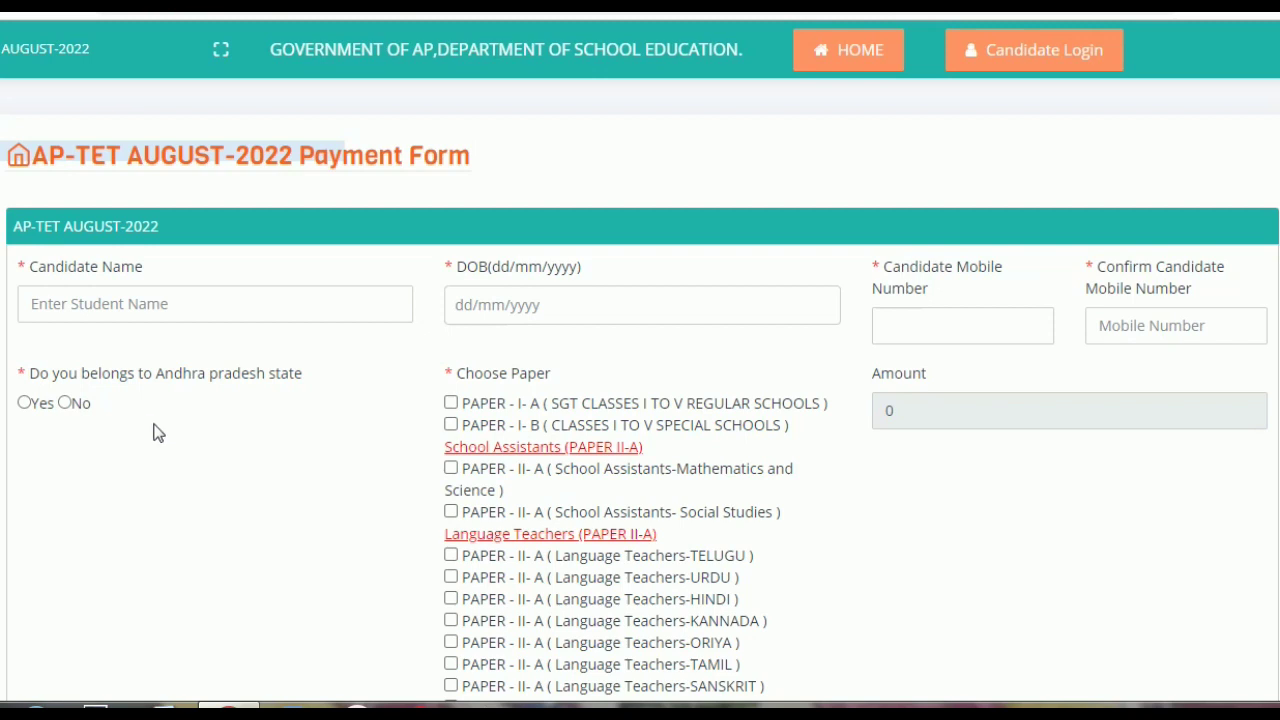
pyautogui.click(22, 404)
pyautogui.click(64, 403)
pyautogui.click(23, 404)
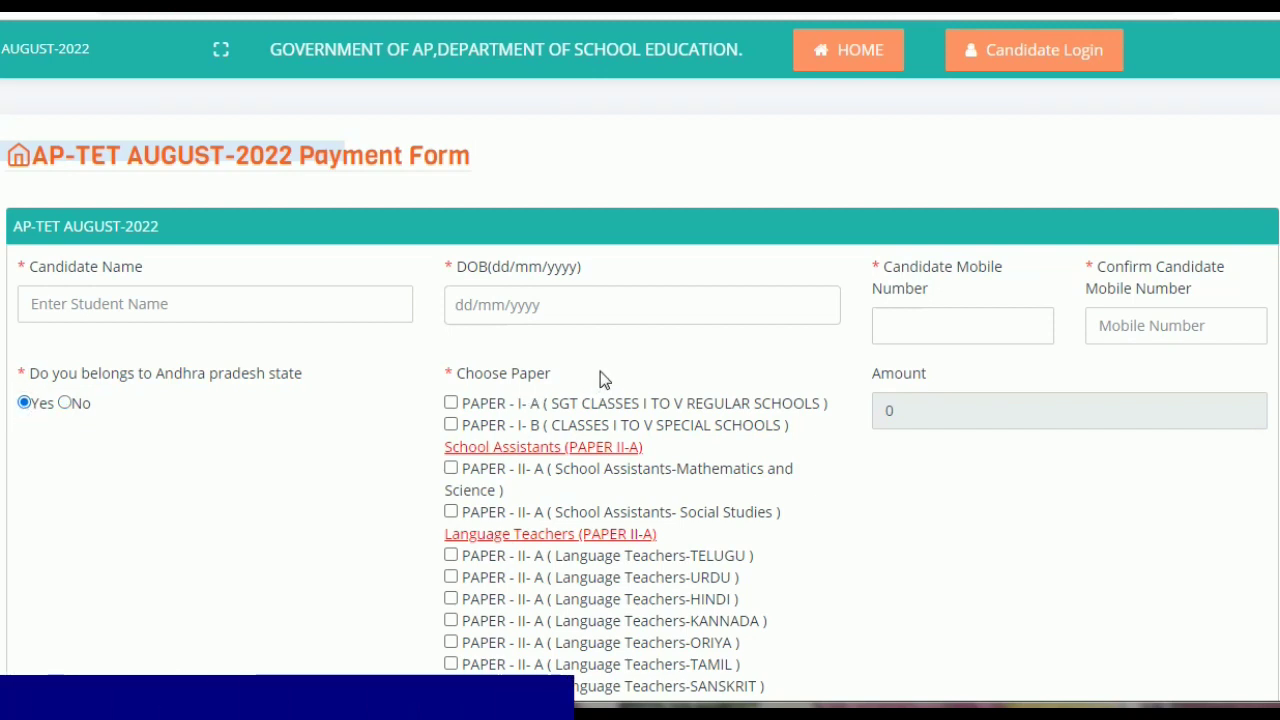
# Choose PAPER-I-A (SGT Classes I to V Regular Schools) and PAPER-II-A (School Assistants-Social Studies) as exam papers.
pyautogui.scroll(-2, 603, 374)
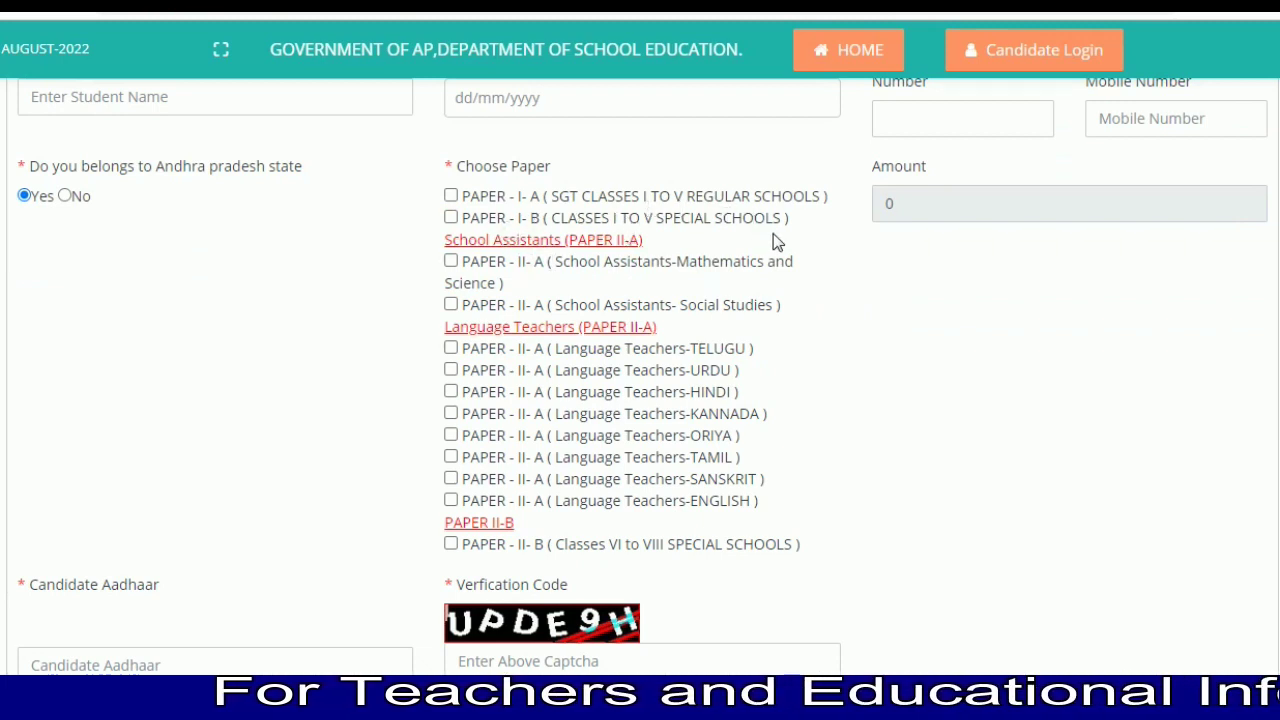
pyautogui.click(451, 197)
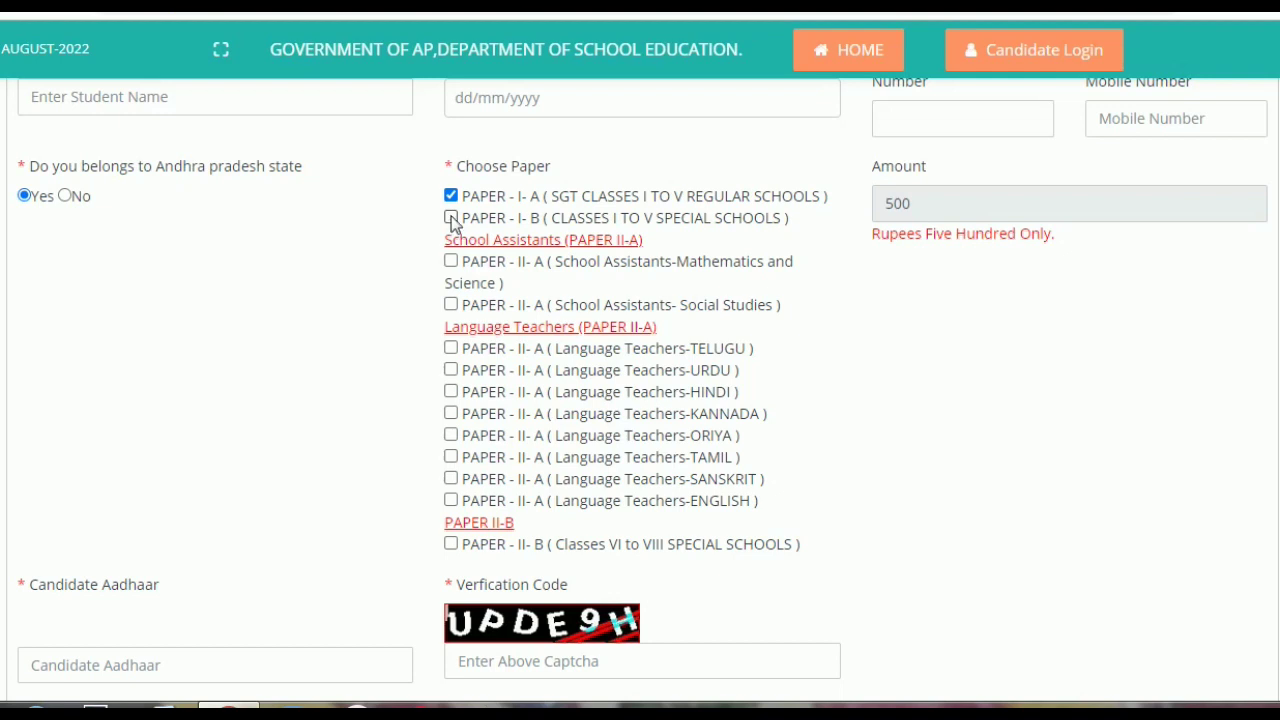
pyautogui.click(451, 218)
pyautogui.click(450, 263)
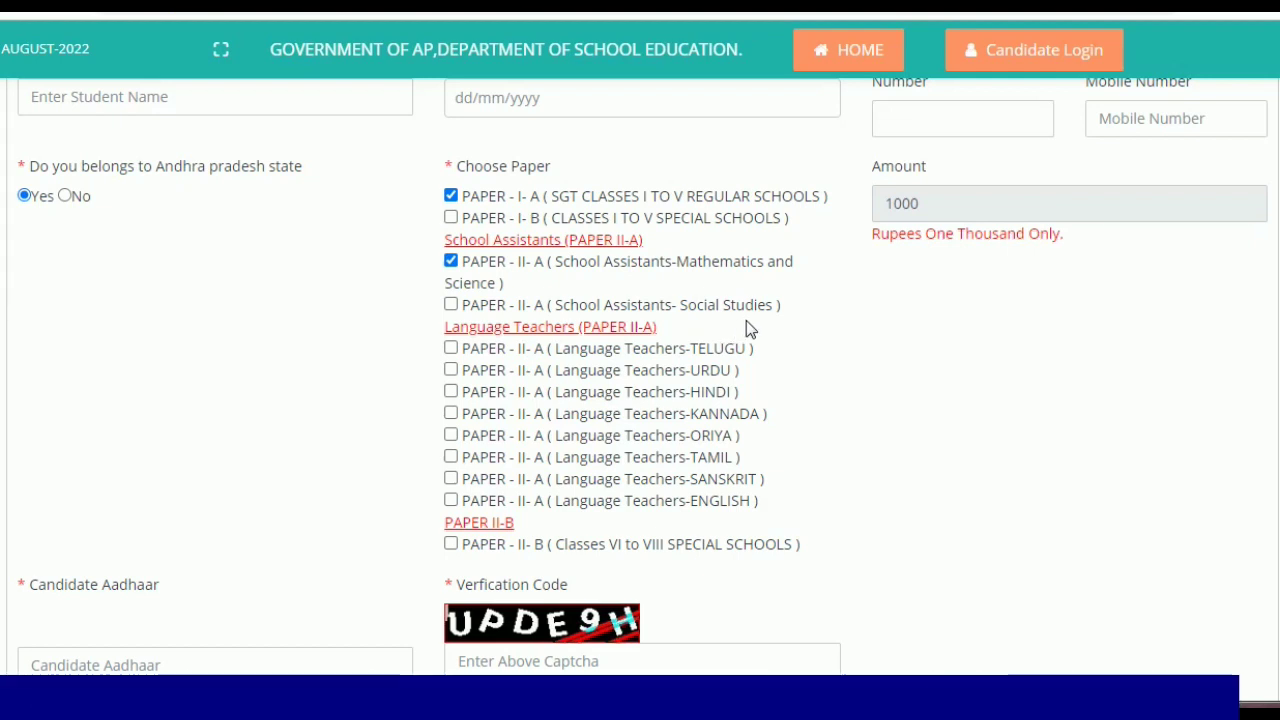
pyautogui.click(451, 305)
pyautogui.click(451, 262)
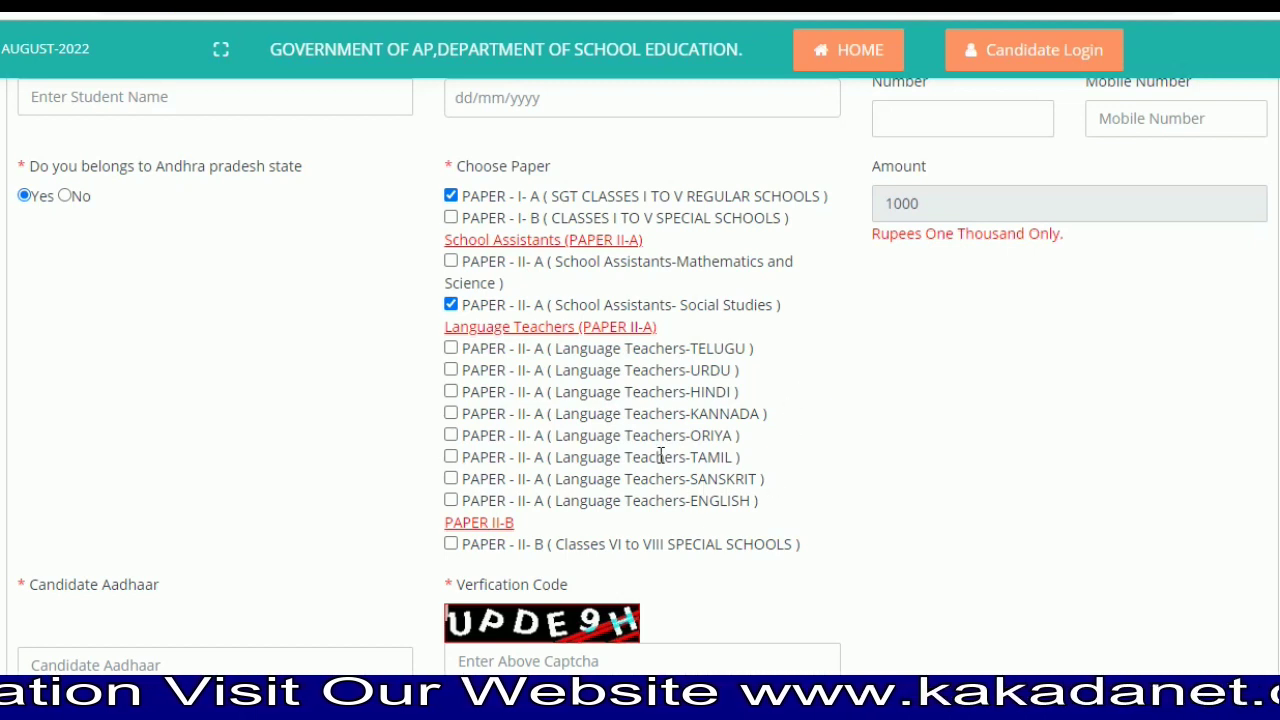
# Add PAPER-II-A (Language Teachers-TELUGU) to the chosen papers, leaving Language Teachers-ENGLISH unselected.
pyautogui.click(449, 352)
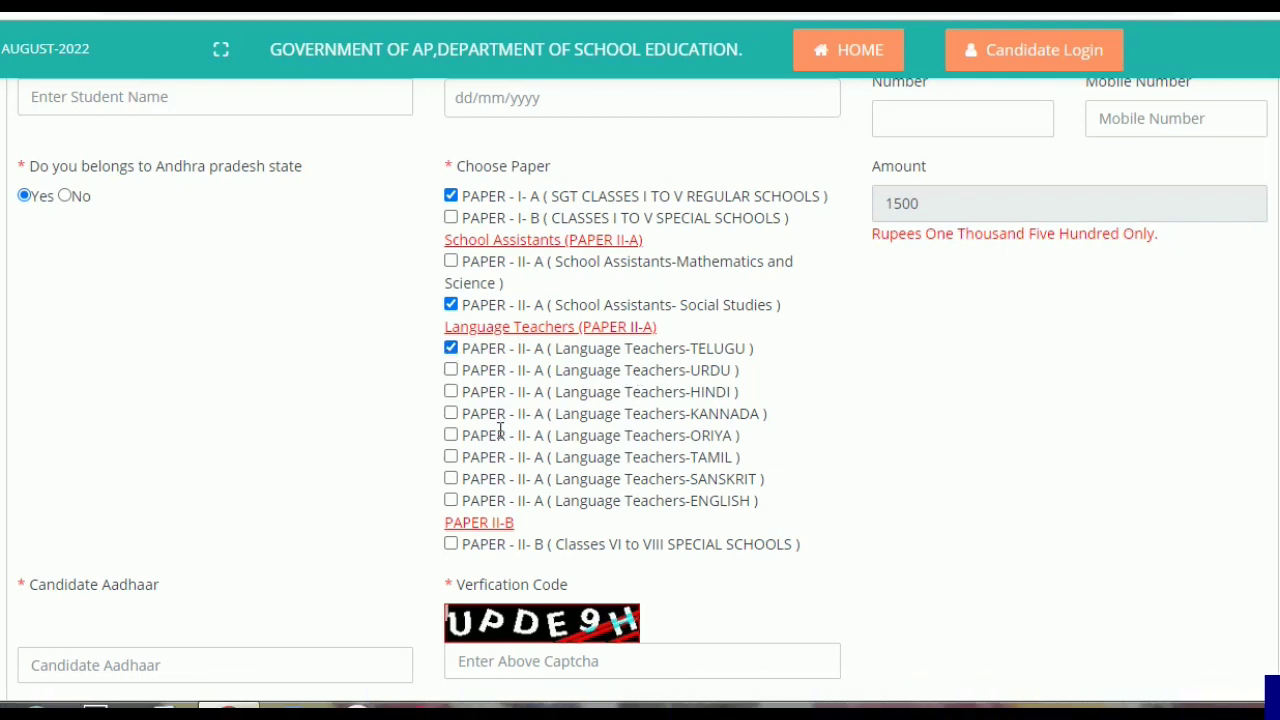
pyautogui.click(451, 501)
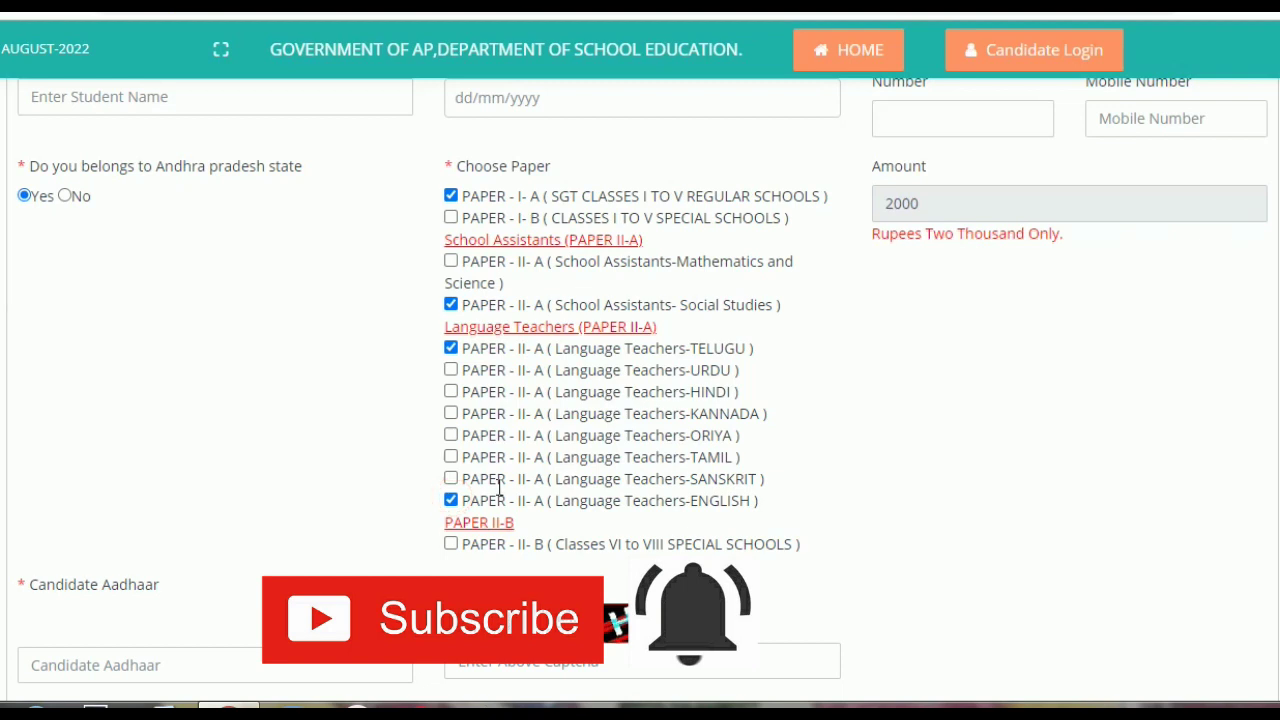
pyautogui.click(451, 501)
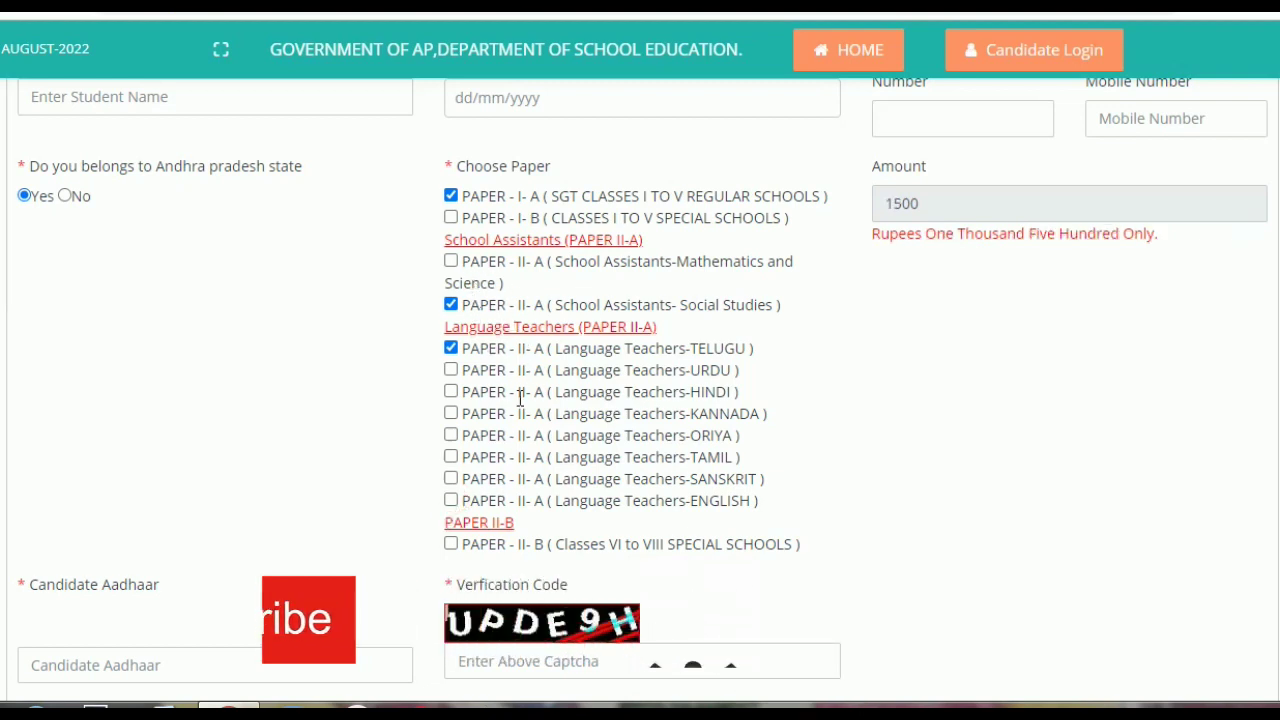
# Accept the Terms & Conditions of the payment form.
pyautogui.scroll(-2, 555, 412)
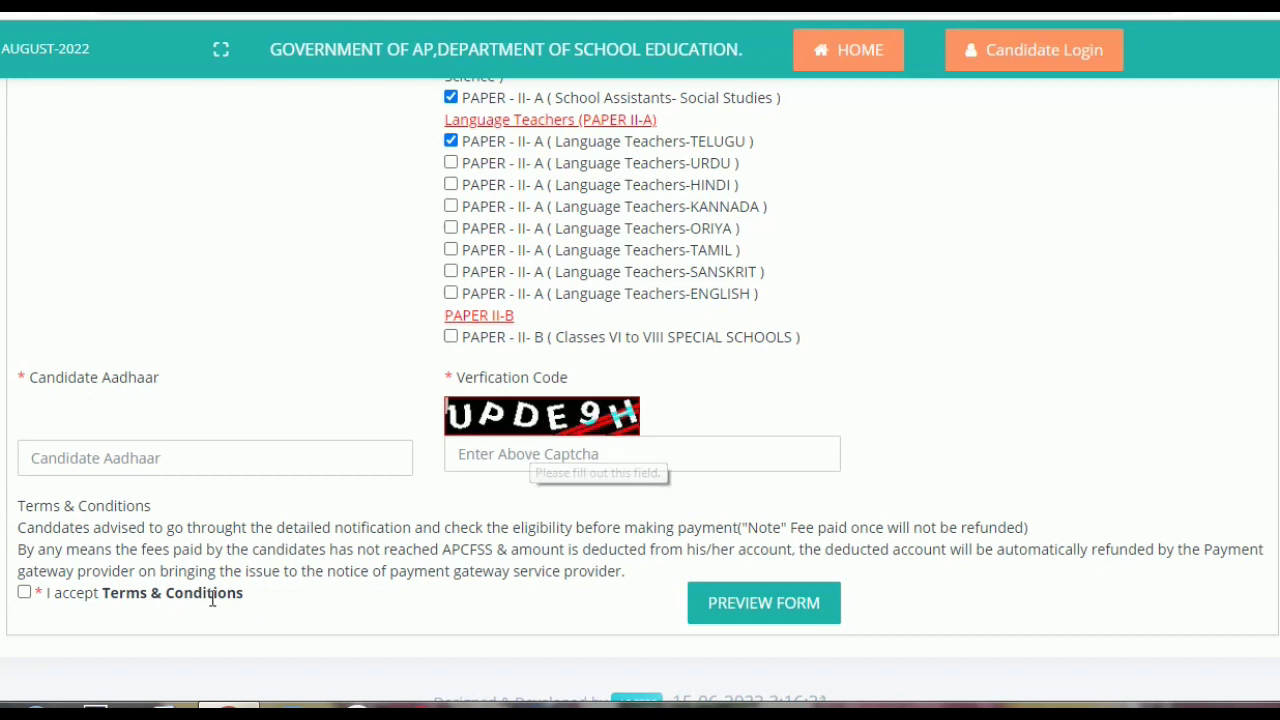
pyautogui.click(23, 593)
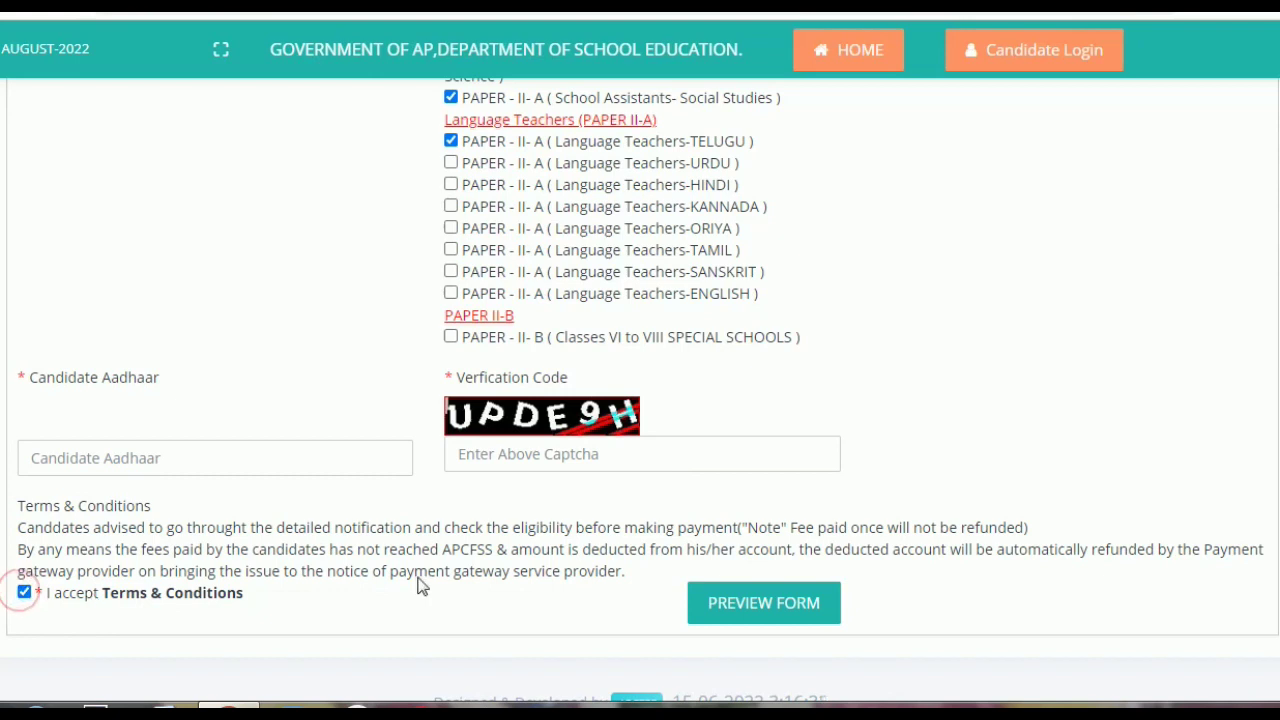
pyautogui.scroll(-2, 420, 585)
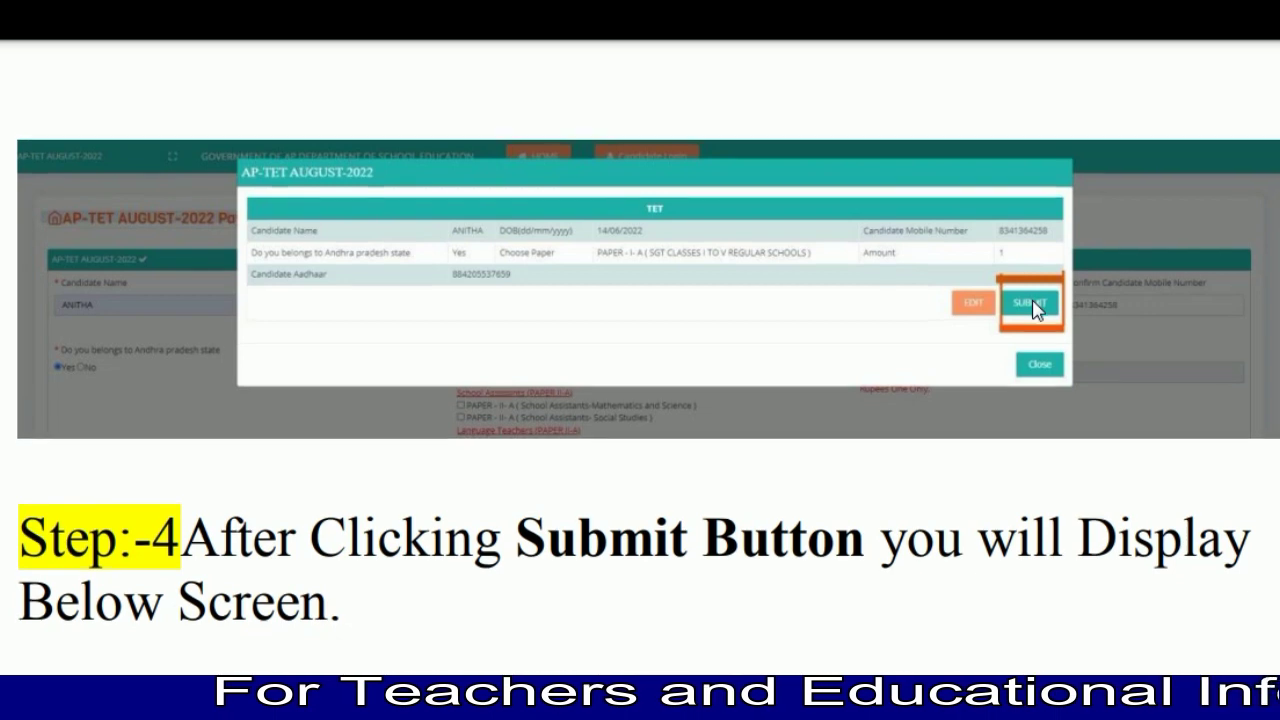
# Read the user manual's steps 4 and 5 on submitting the payment and saving the Candidate ID.
pyautogui.scroll(-5, 1034, 308)
pyautogui.scroll(-5, 1034, 308)
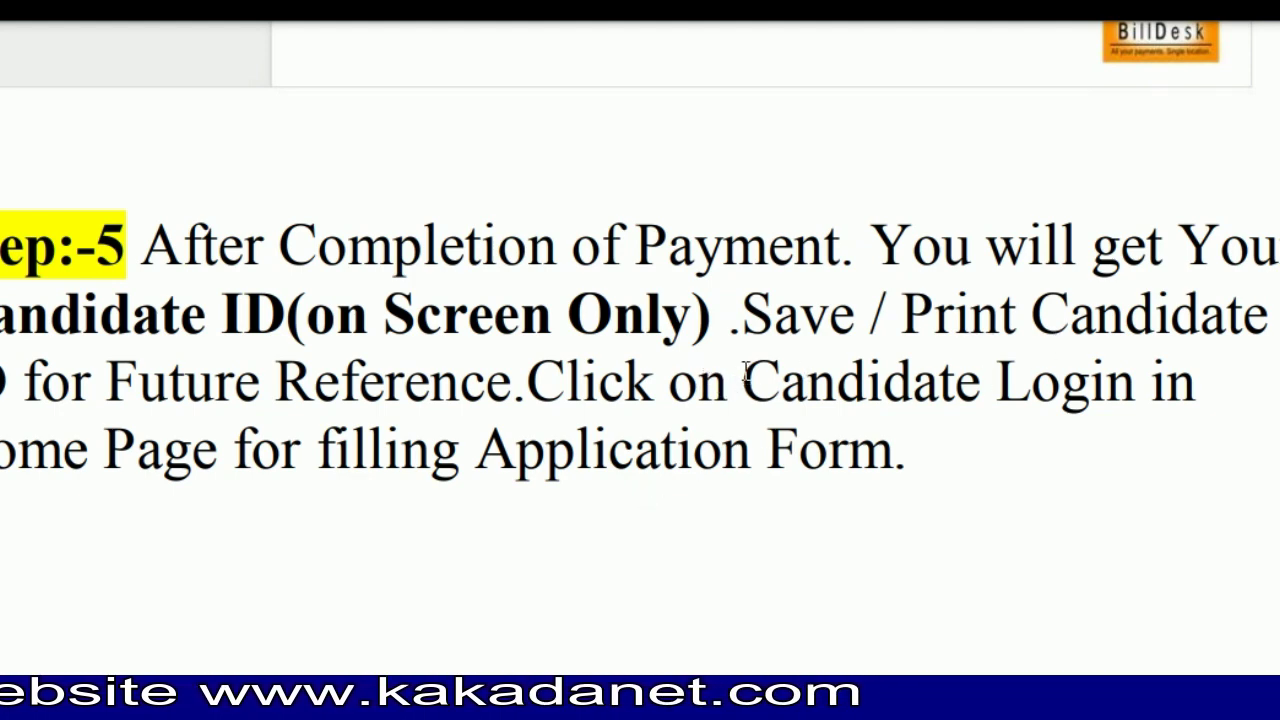
pyautogui.scroll(-3, 745, 371)
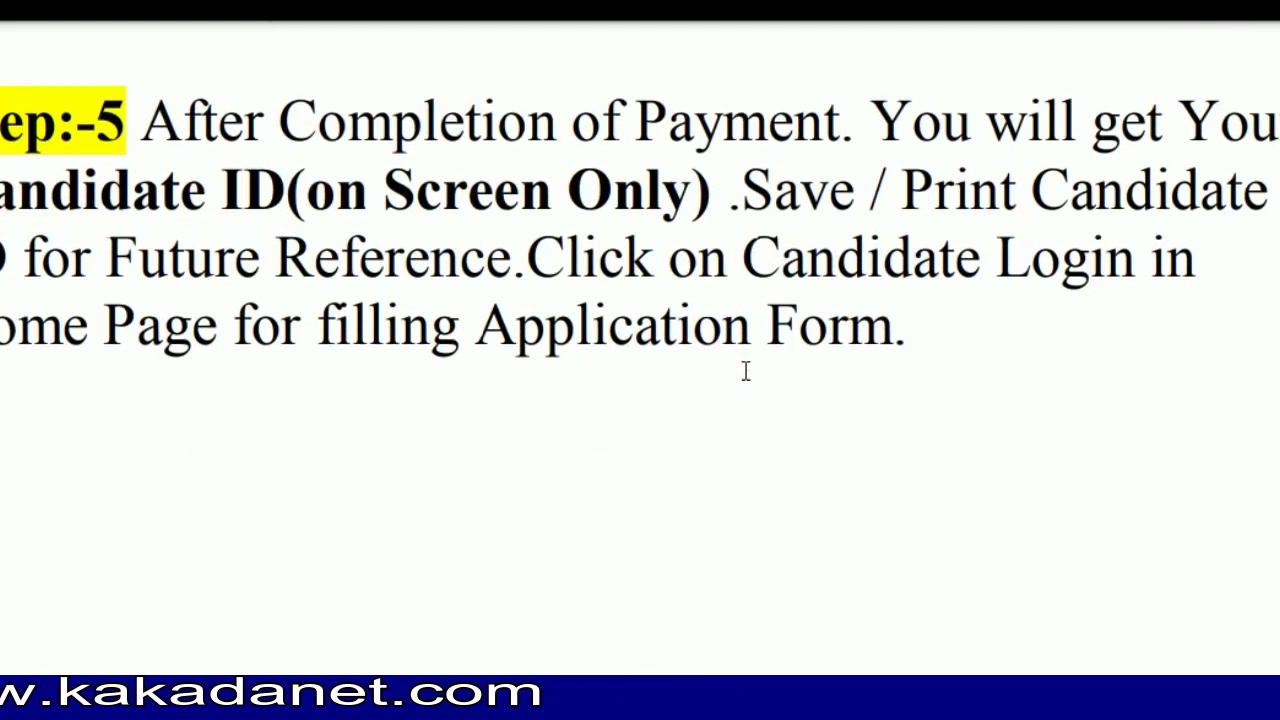
pyautogui.scroll(-15, 745, 371)
pyautogui.scroll(-5, 745, 371)
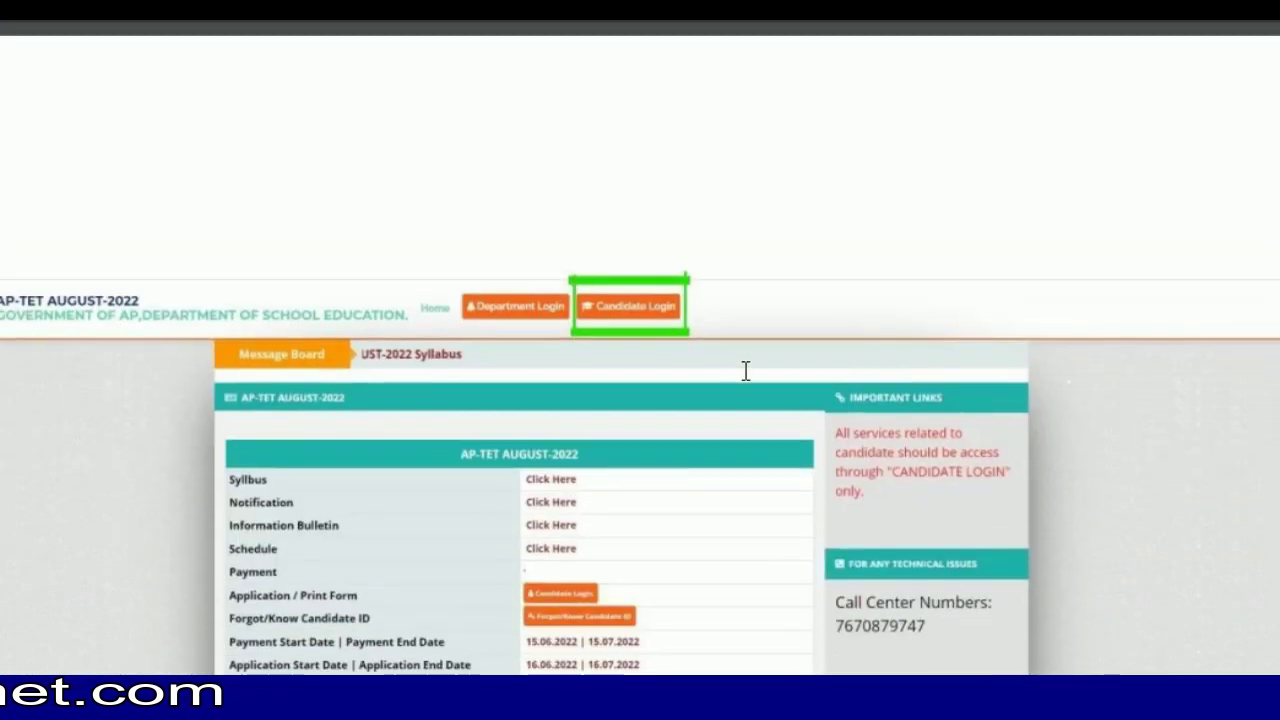
pyautogui.scroll(10, 777, 371)
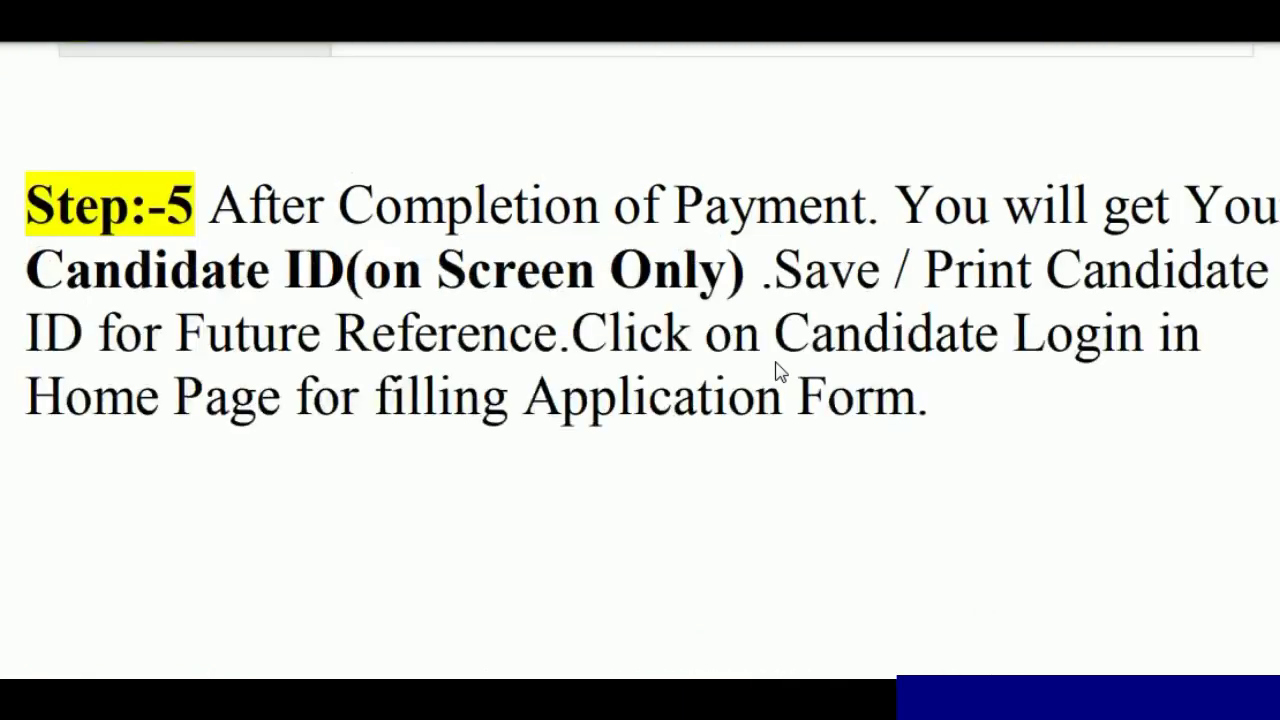
pyautogui.scroll(-2, 777, 371)
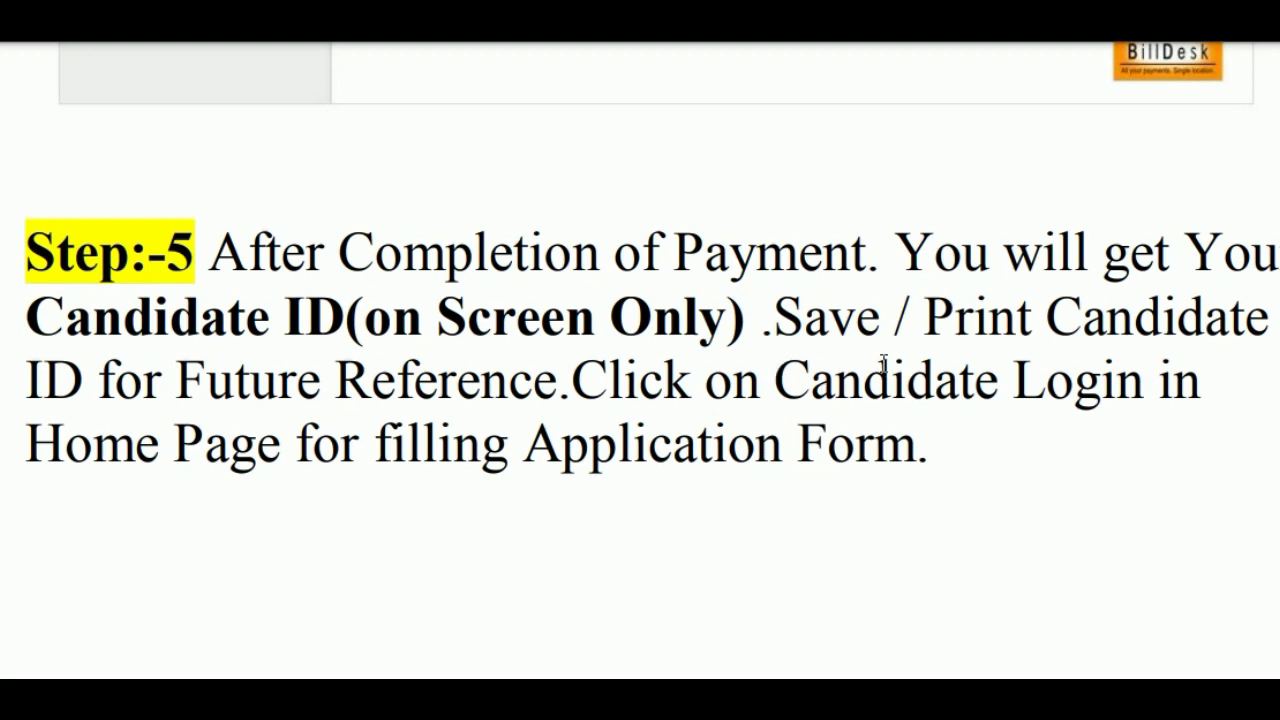
pyautogui.scroll(-2, 790, 377)
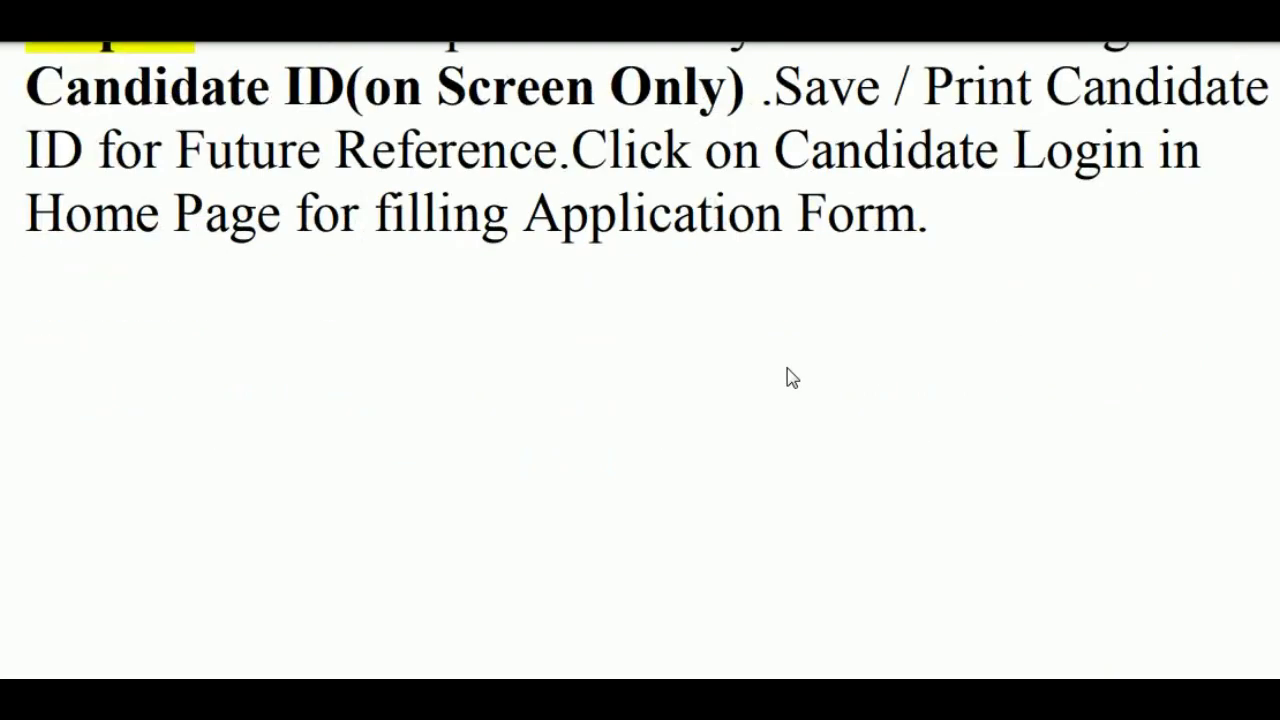
pyautogui.scroll(1, 790, 377)
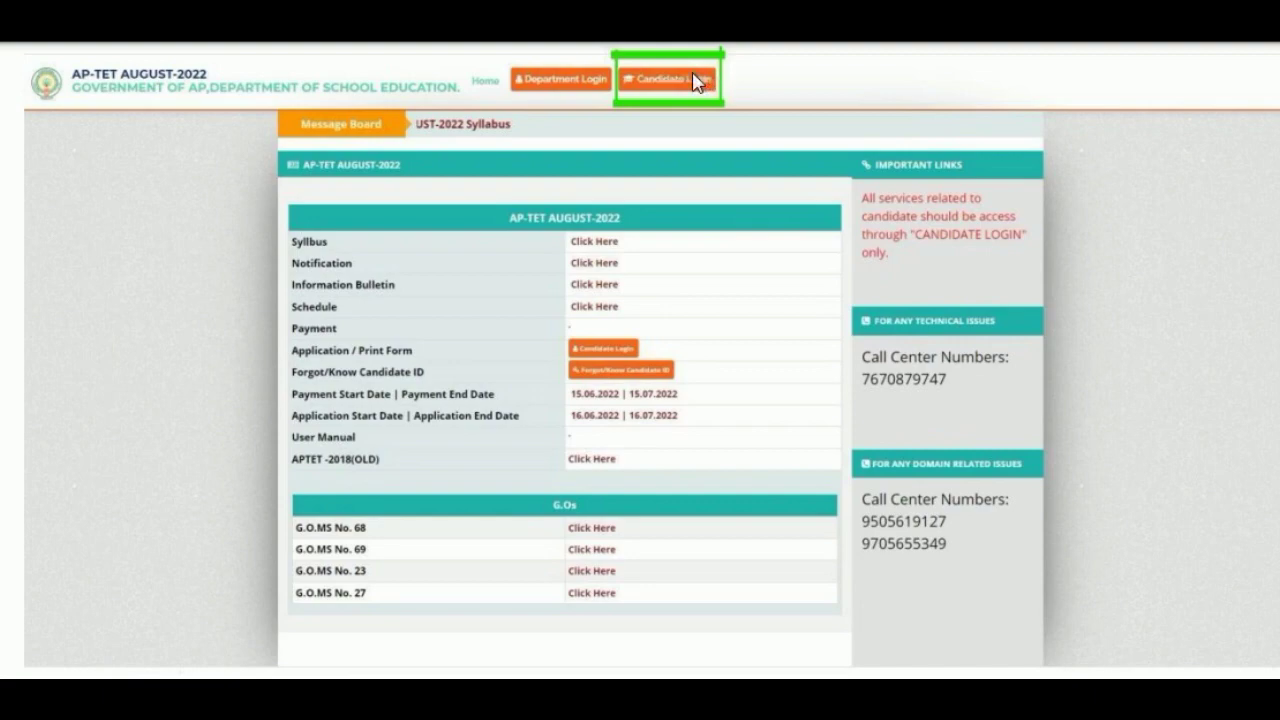
# Read the user manual's steps 6 to 8 on candidate login and opening the TET application form.
pyautogui.scroll(-6, 697, 83)
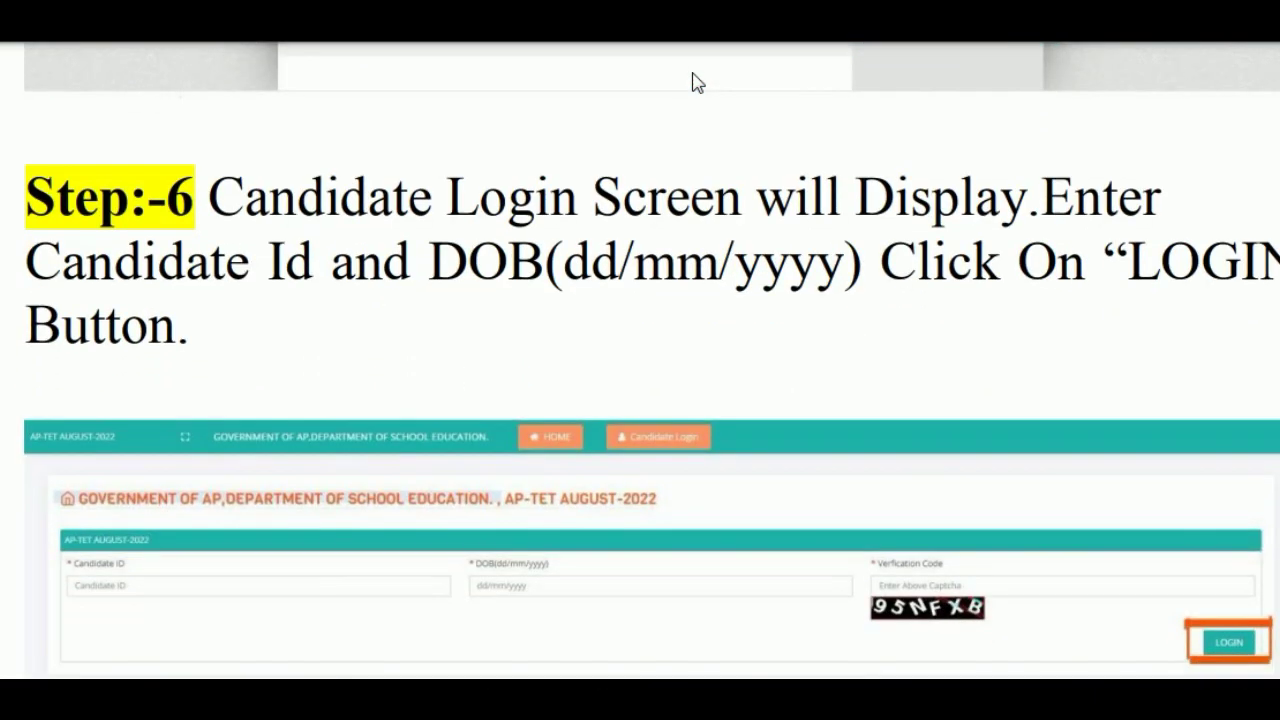
pyautogui.scroll(-2, 697, 83)
pyautogui.scroll(-1, 697, 83)
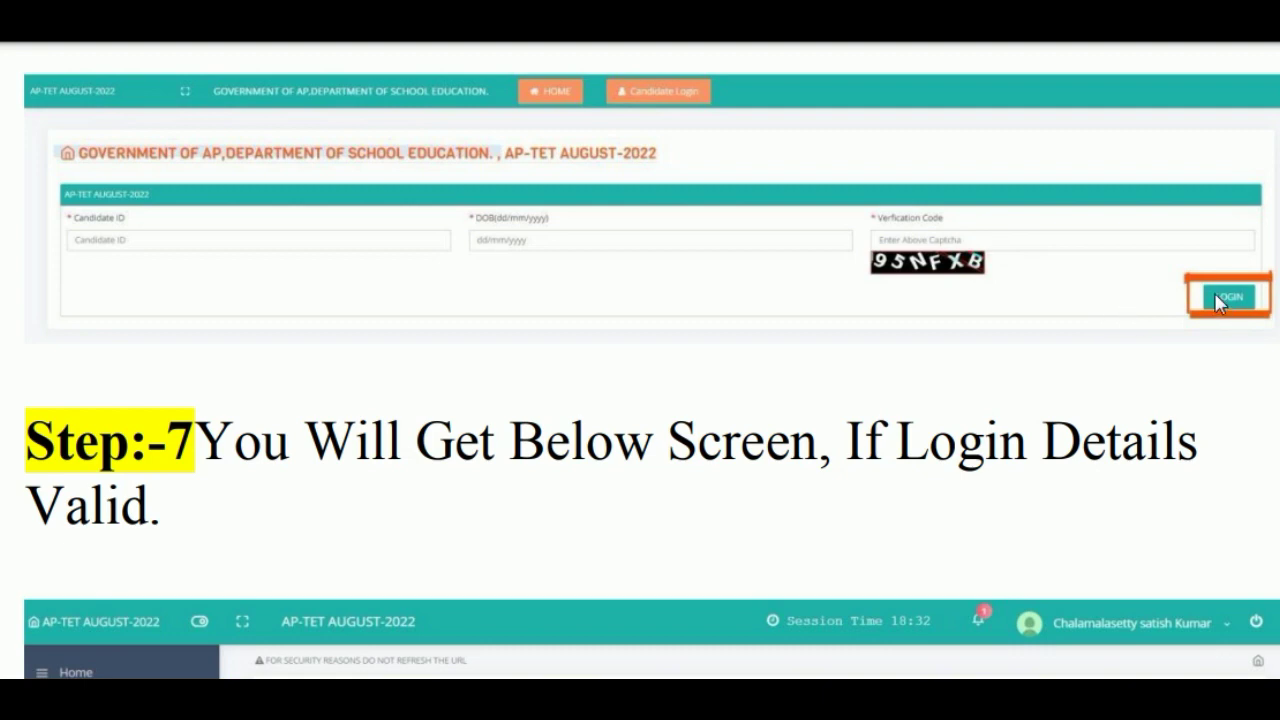
pyautogui.scroll(-6, 1214, 292)
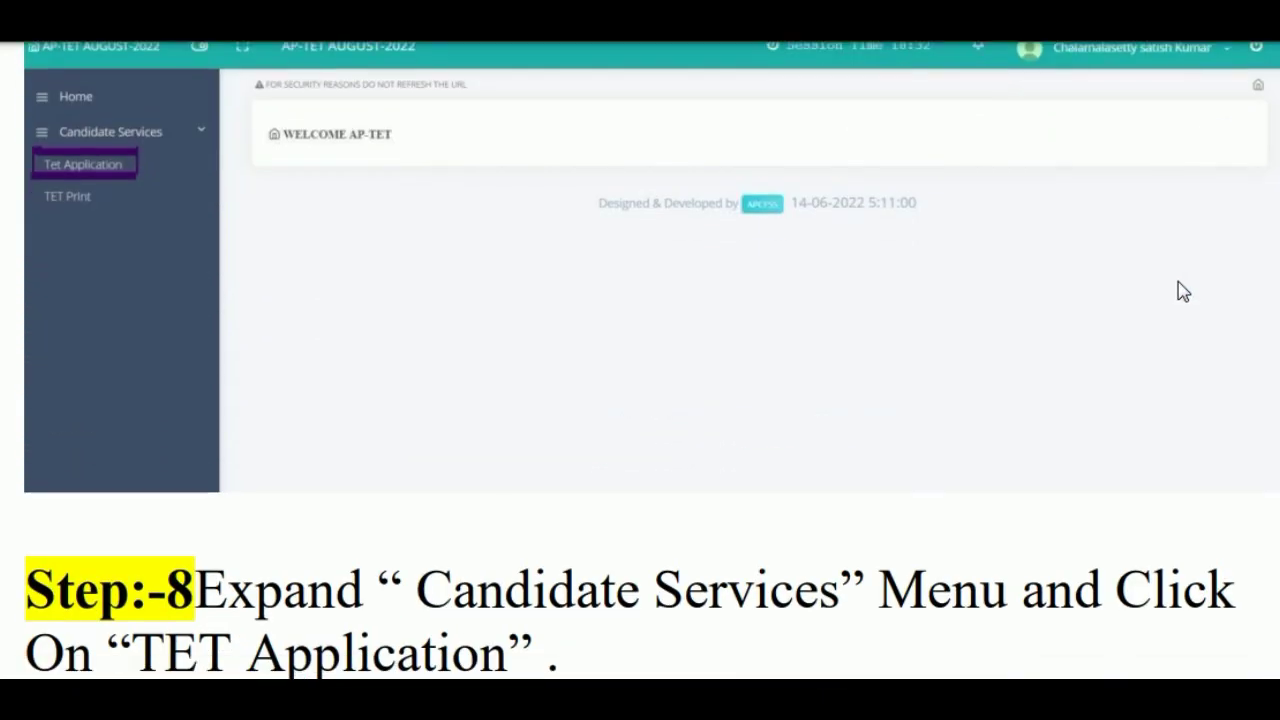
pyautogui.scroll(1, 1183, 292)
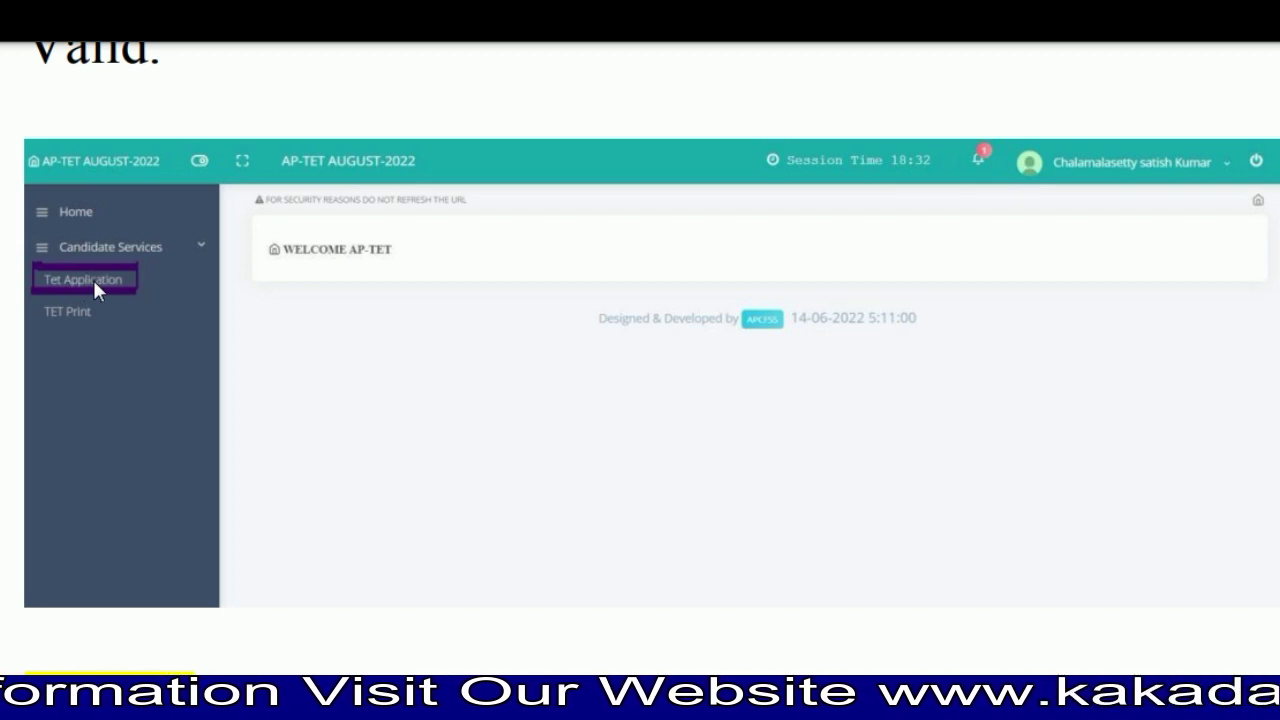
pyautogui.scroll(-6, 94, 283)
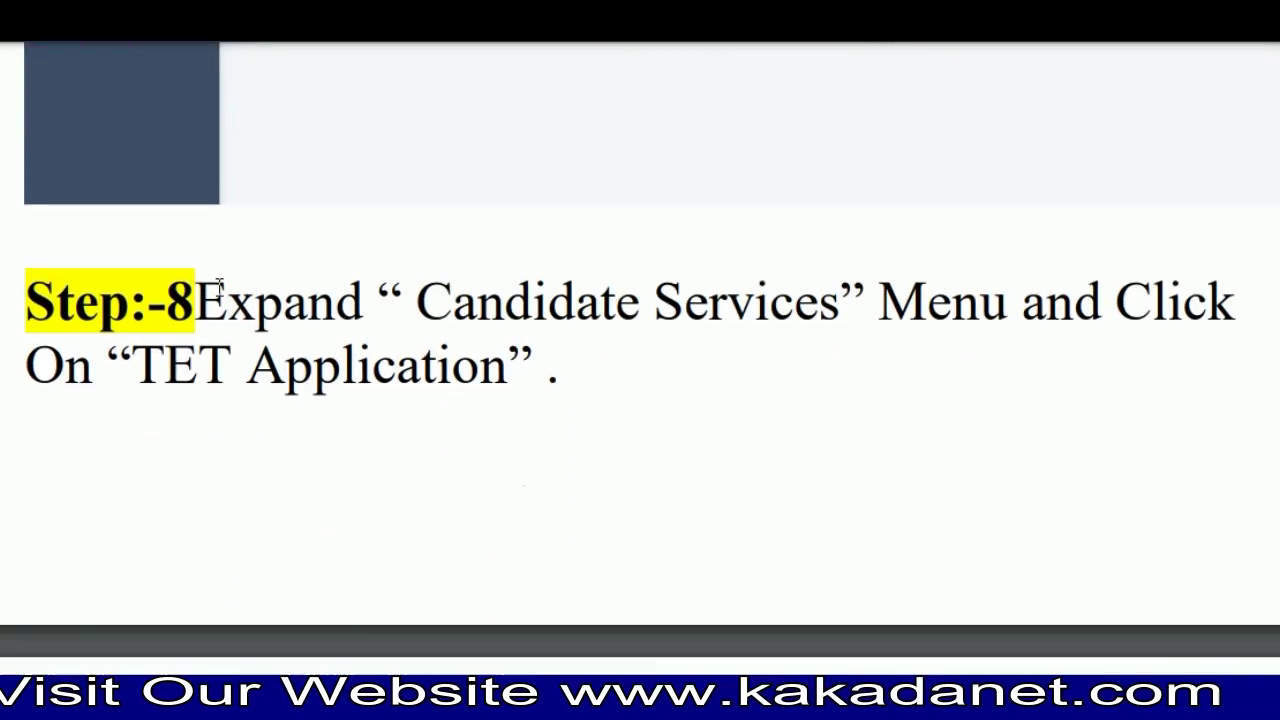
pyautogui.scroll(-5, 222, 287)
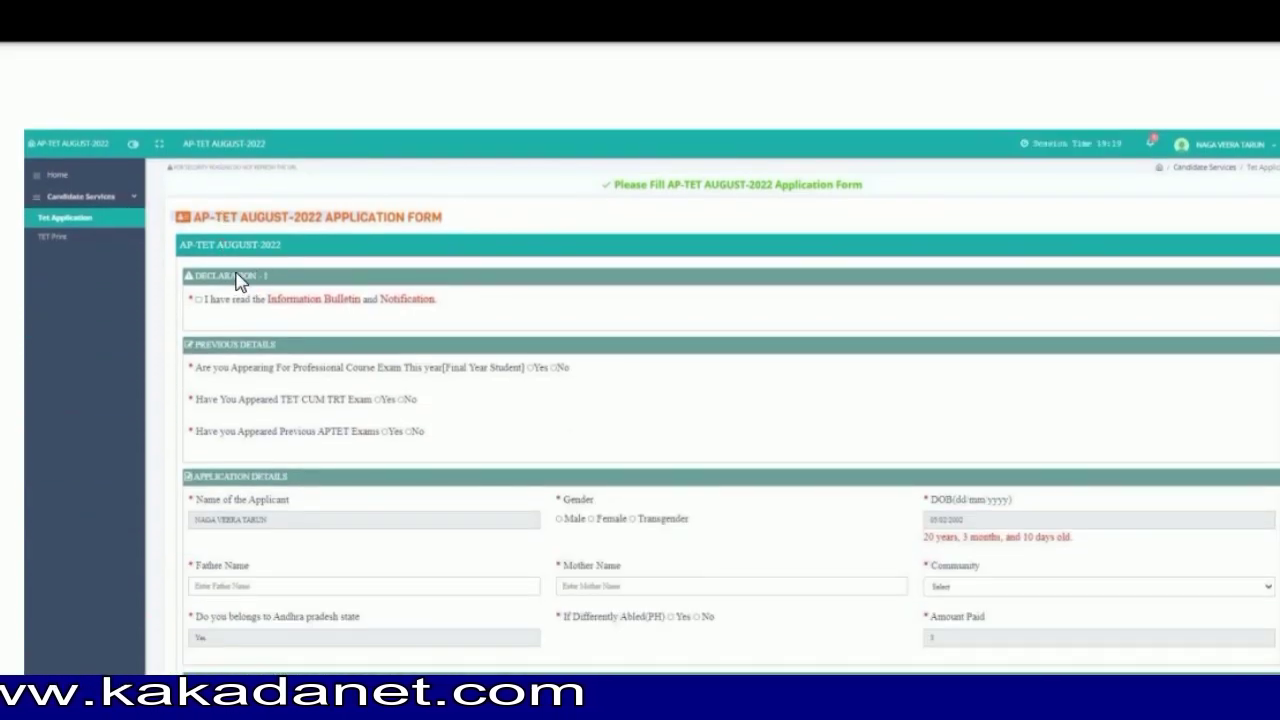
pyautogui.scroll(-3, 603, 318)
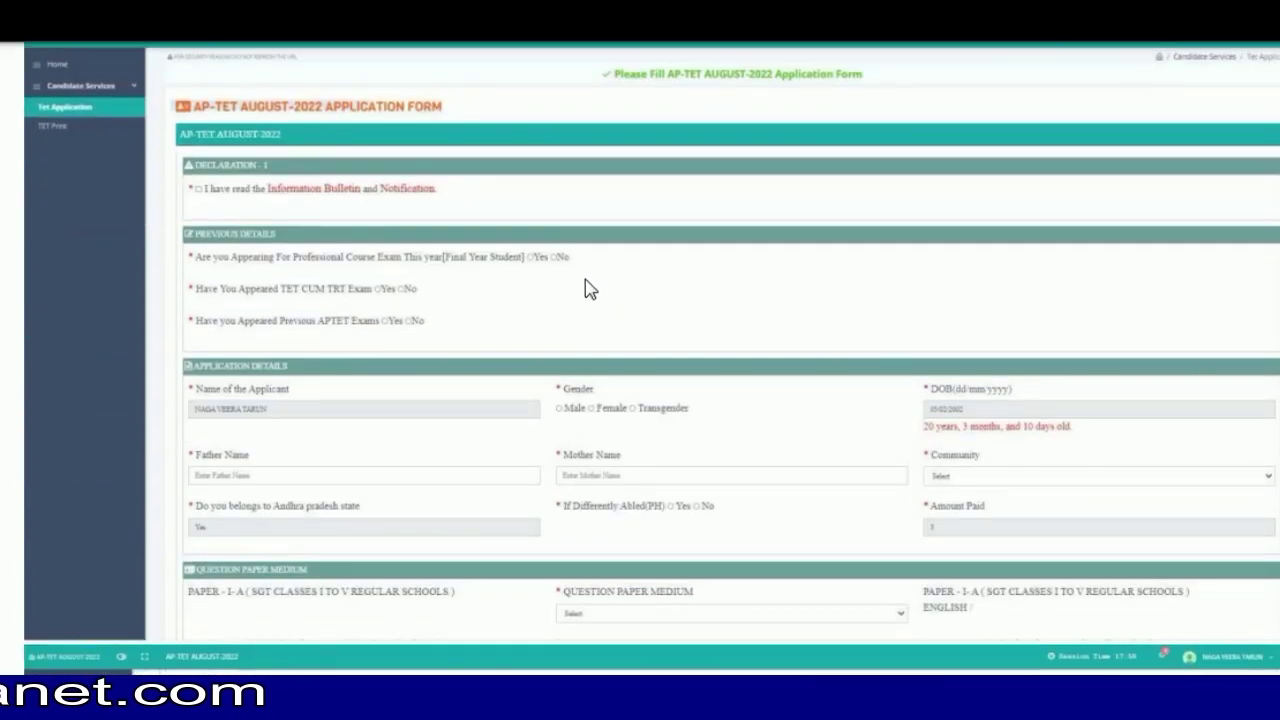
pyautogui.scroll(3, 589, 286)
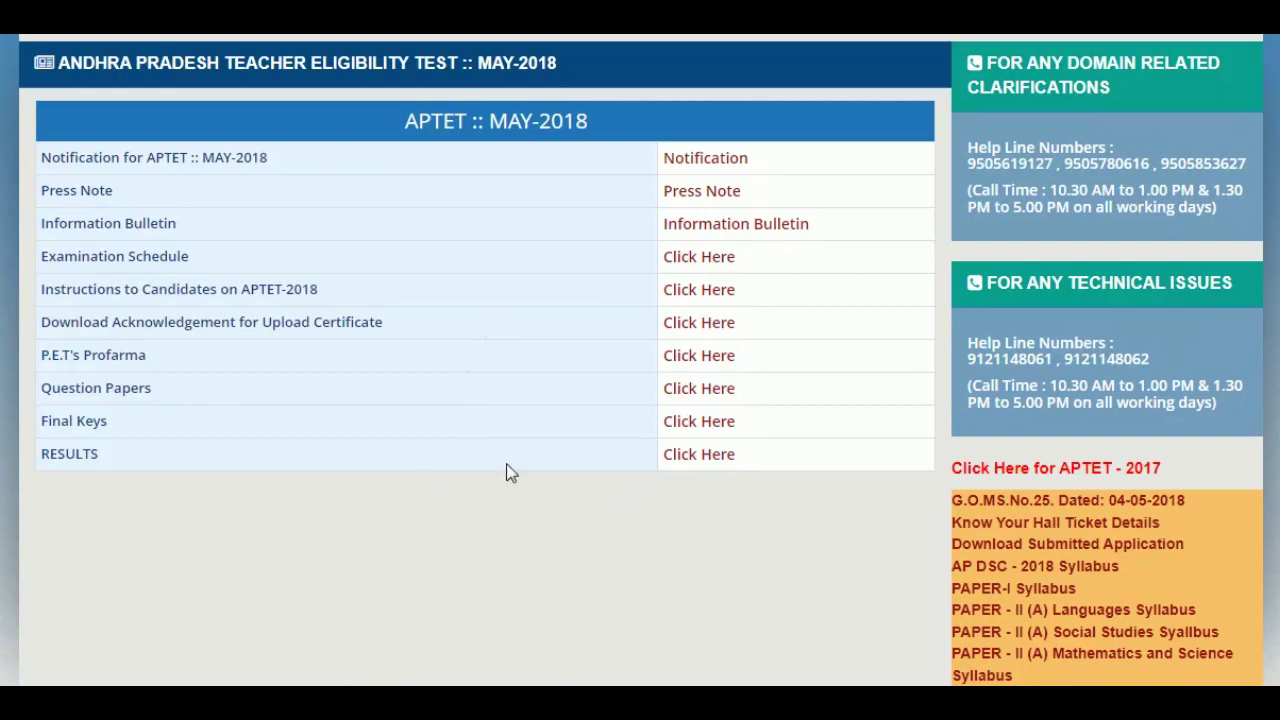
# Open the Know Your Hall Ticket Details page of APTET May-2018 and view its Mobile Number and Aadhaar Number lookups.
pyautogui.scroll(-2, 567, 472)
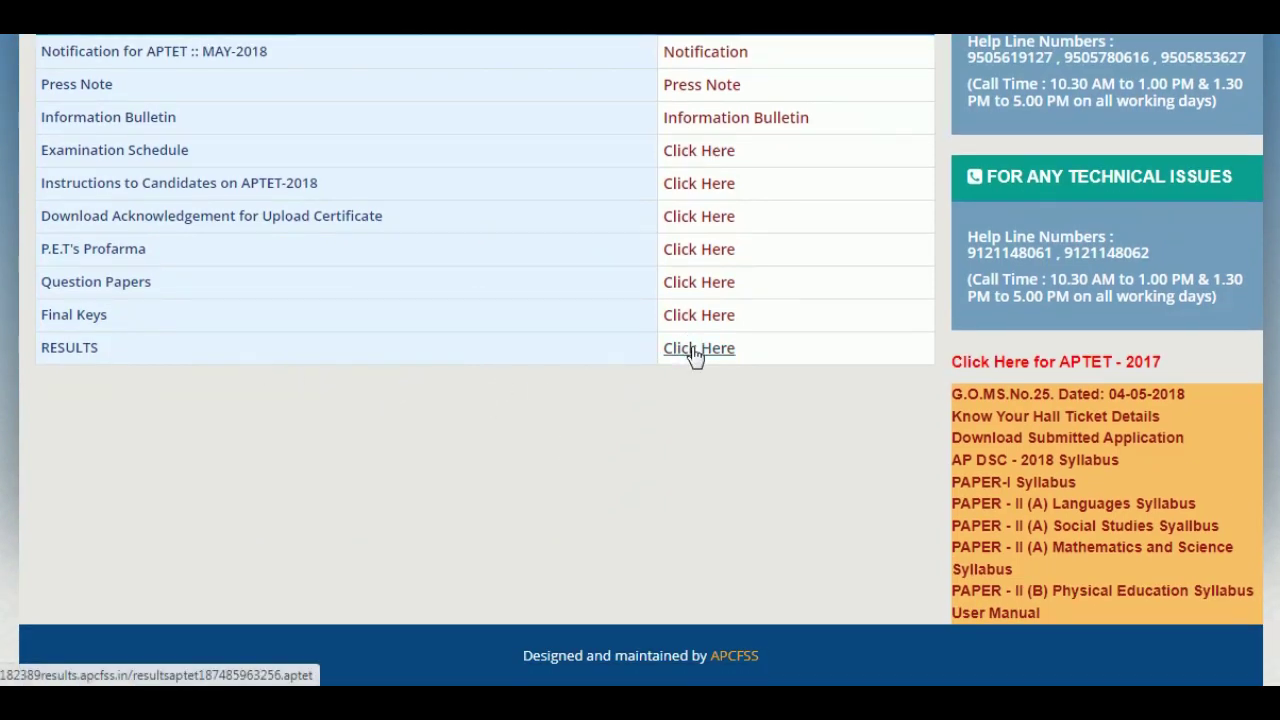
pyautogui.click(1086, 424)
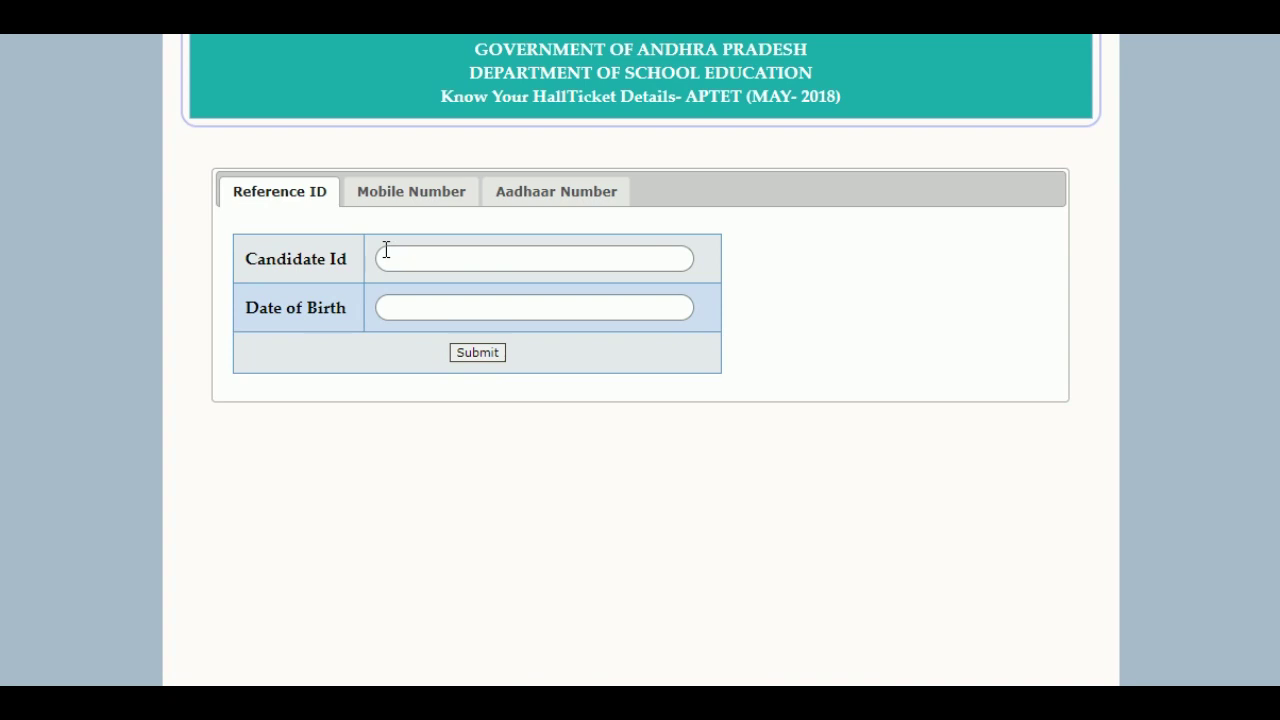
pyautogui.click(416, 200)
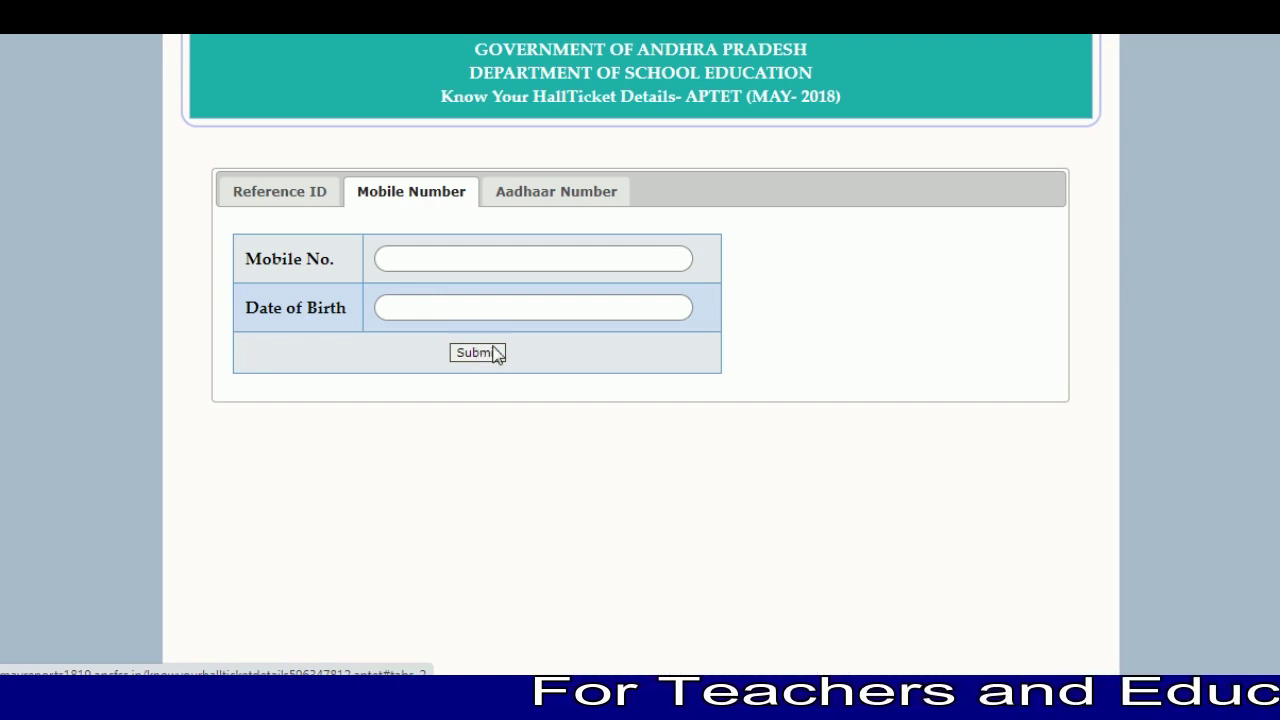
pyautogui.click(541, 193)
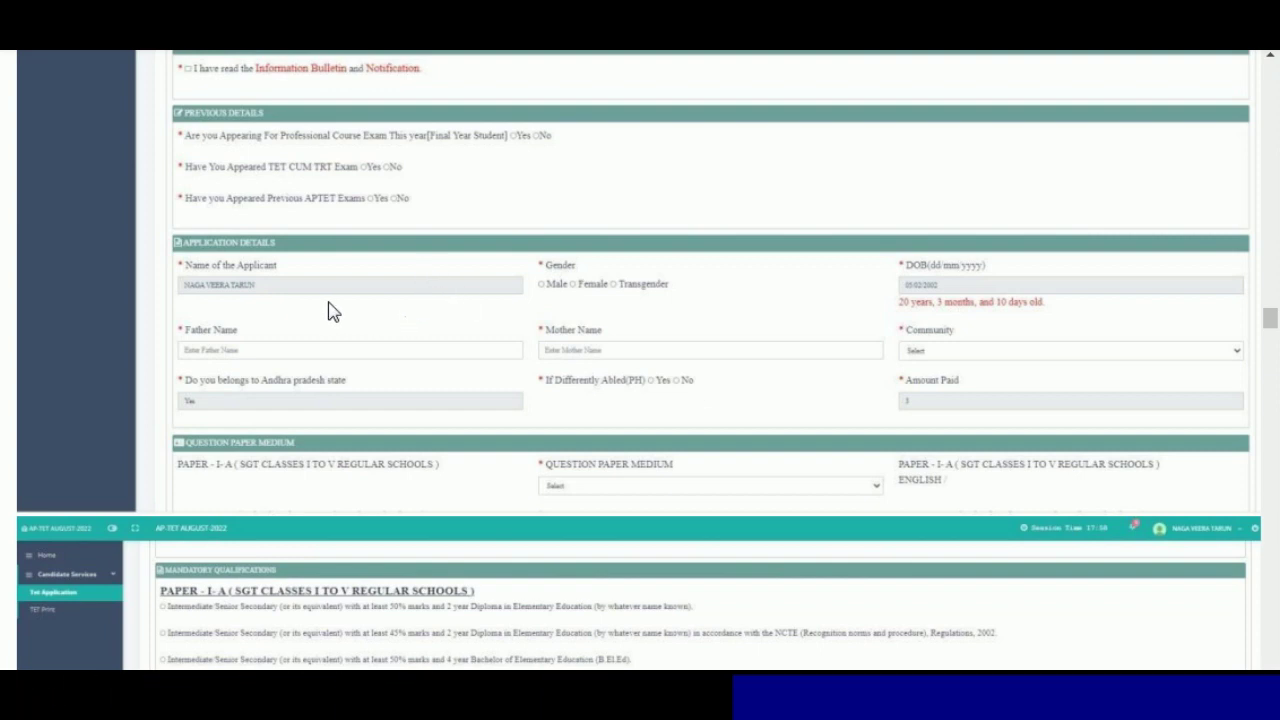
# Examine the application details, question paper medium and mandatory qualifications sections of the manual's sample application form.
pyautogui.scroll(-3, 320, 265)
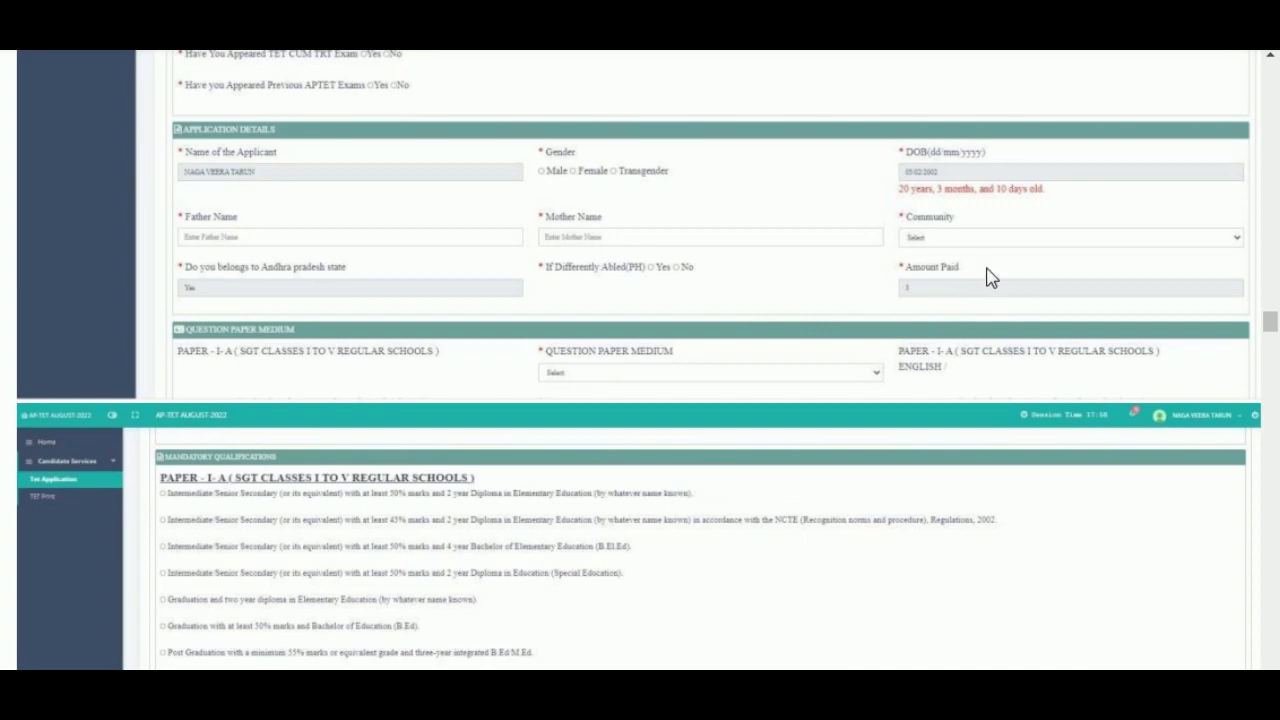
pyautogui.scroll(-1, 988, 277)
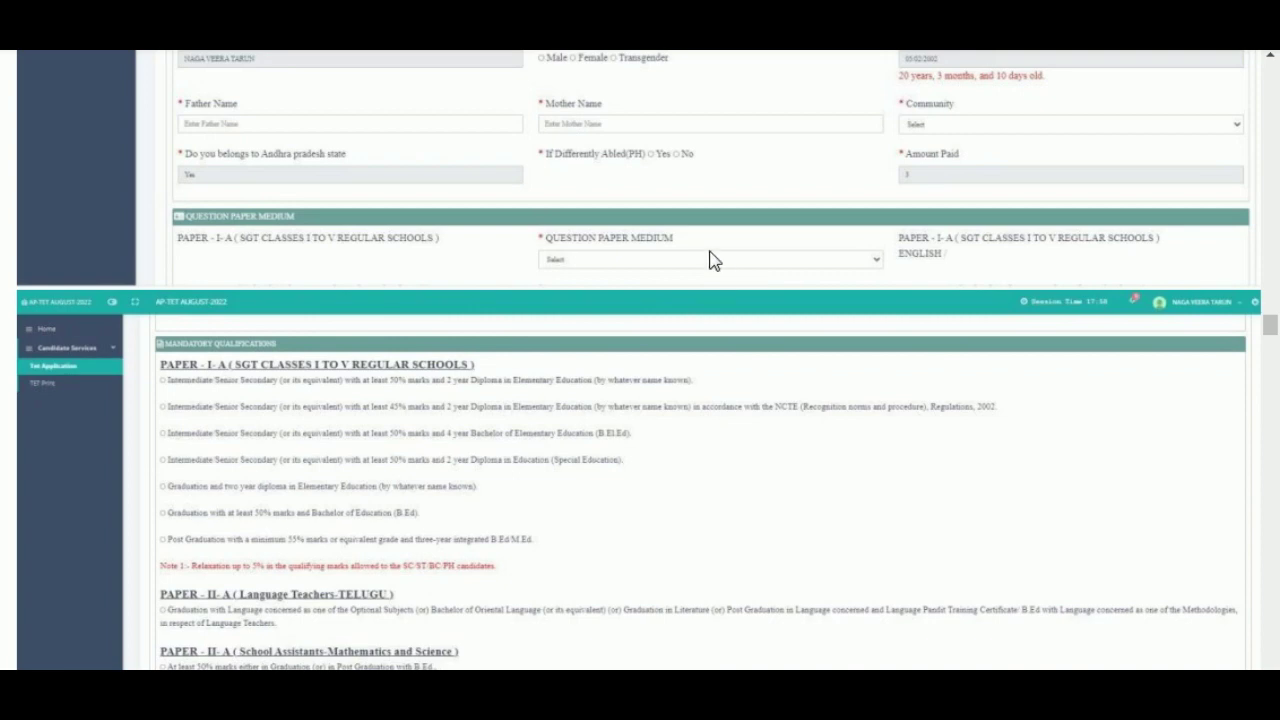
pyautogui.scroll(-2, 713, 260)
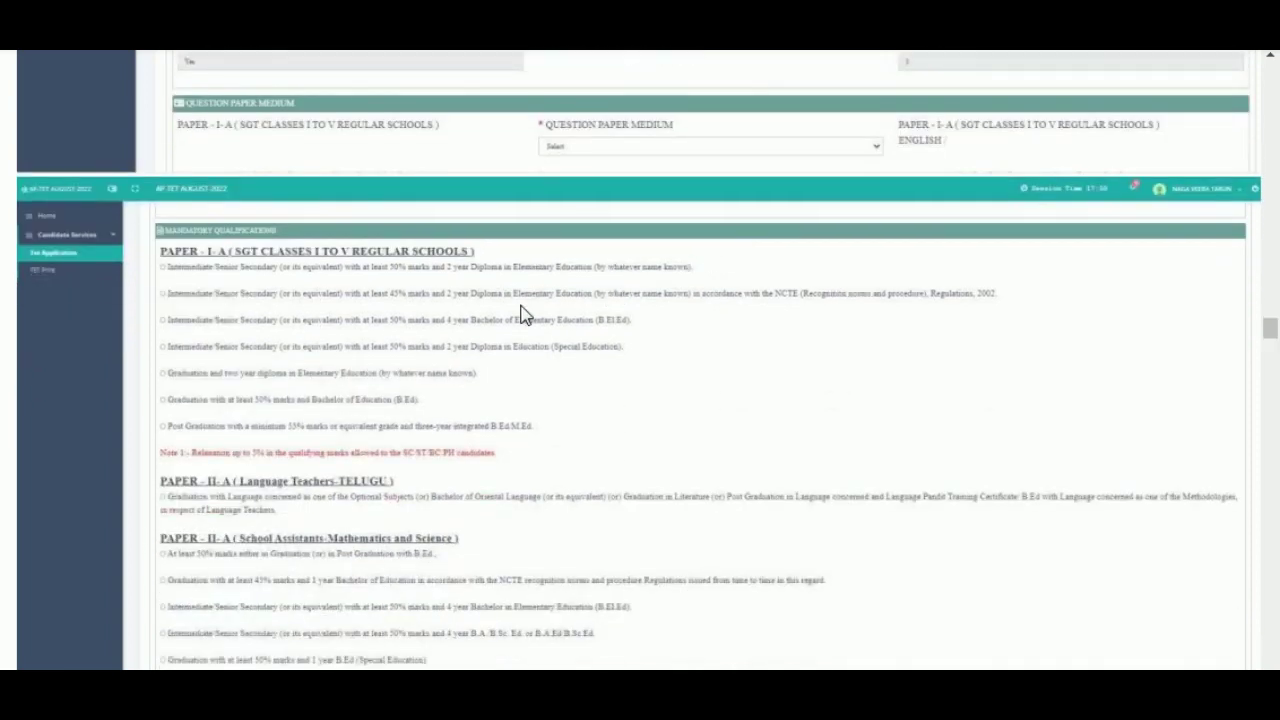
# Read the Paper I-A and Paper II-A qualification options for SGT, Telugu language teachers and Mathematics and Science school assistants.
pyautogui.scroll(-2, 525, 315)
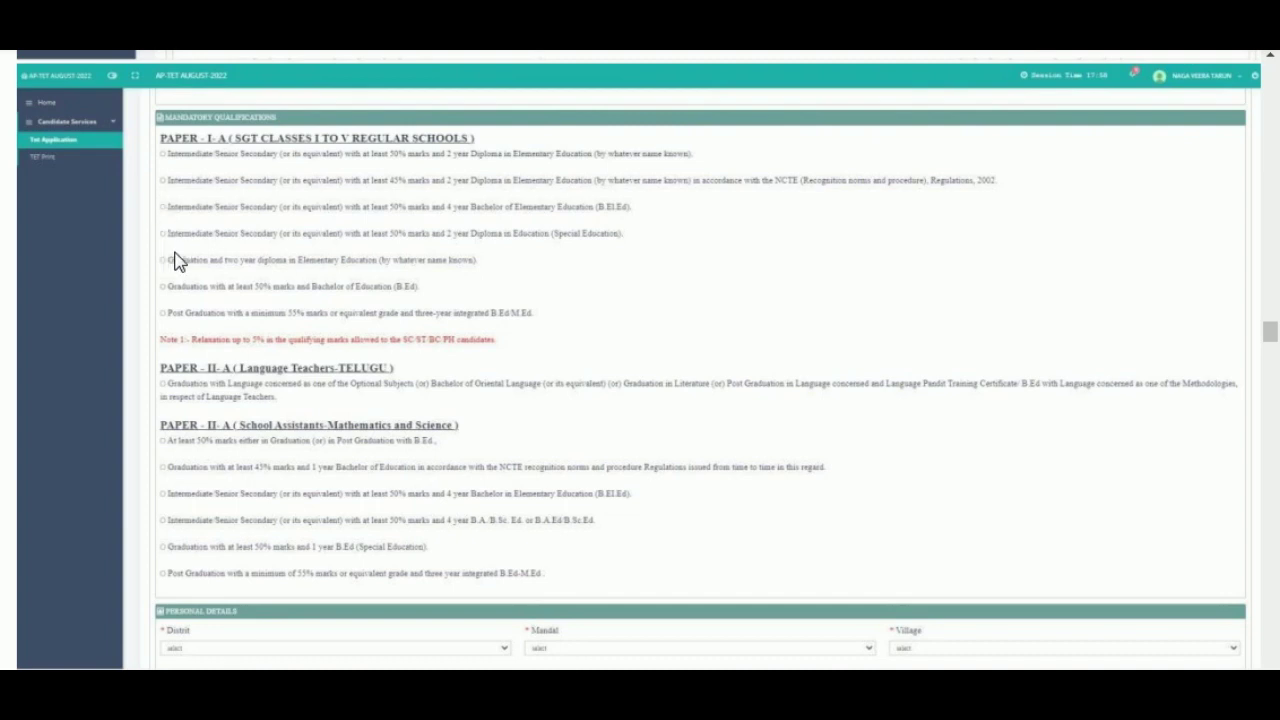
pyautogui.scroll(-1, 389, 243)
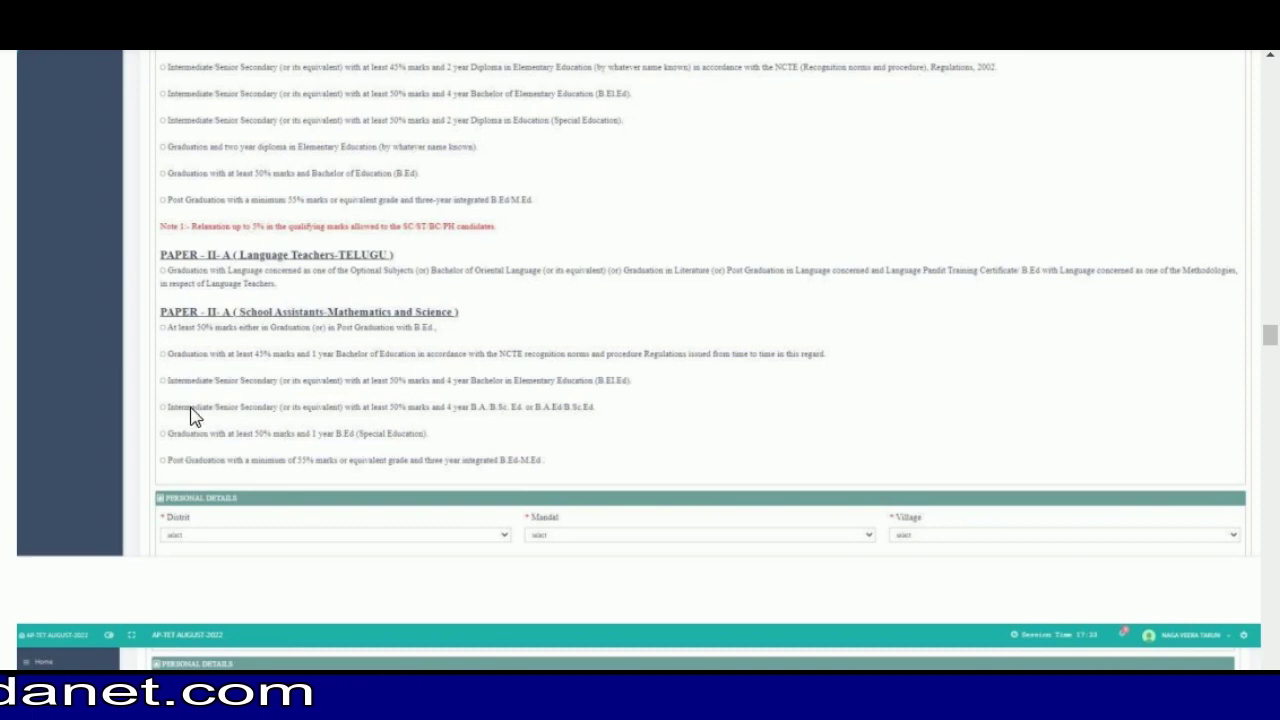
pyautogui.scroll(-1, 191, 414)
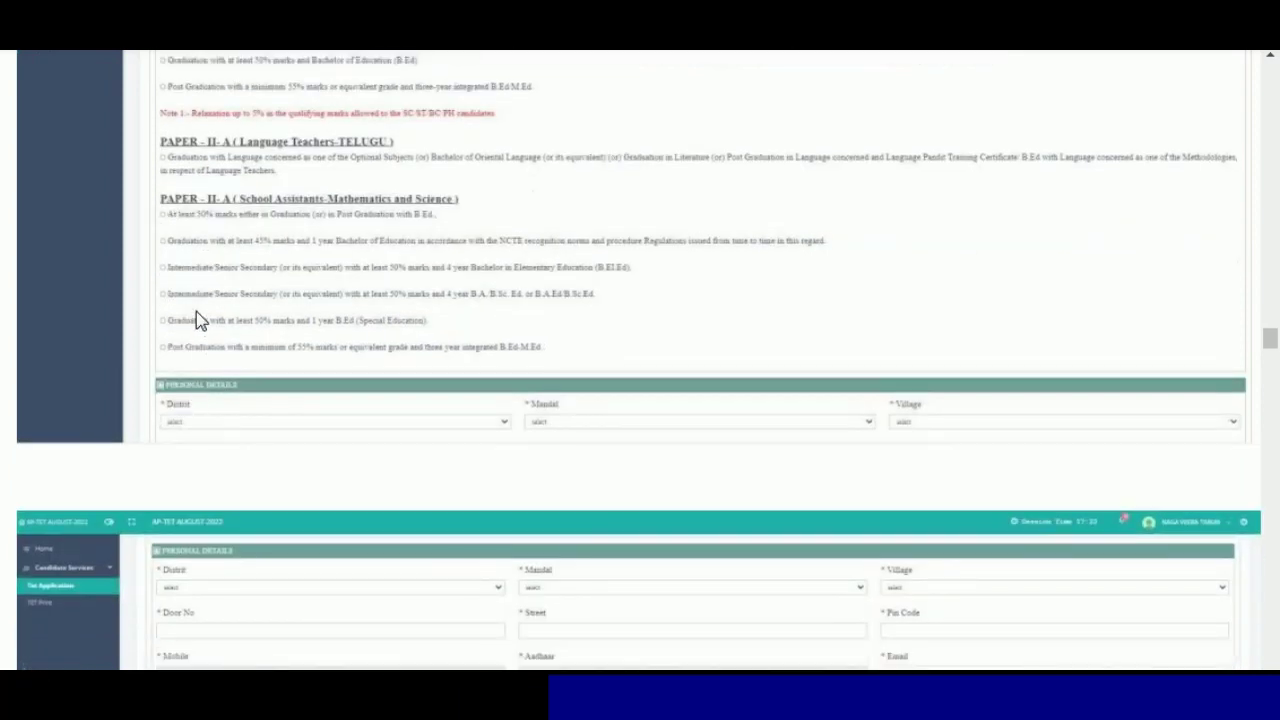
pyautogui.scroll(-1, 196, 320)
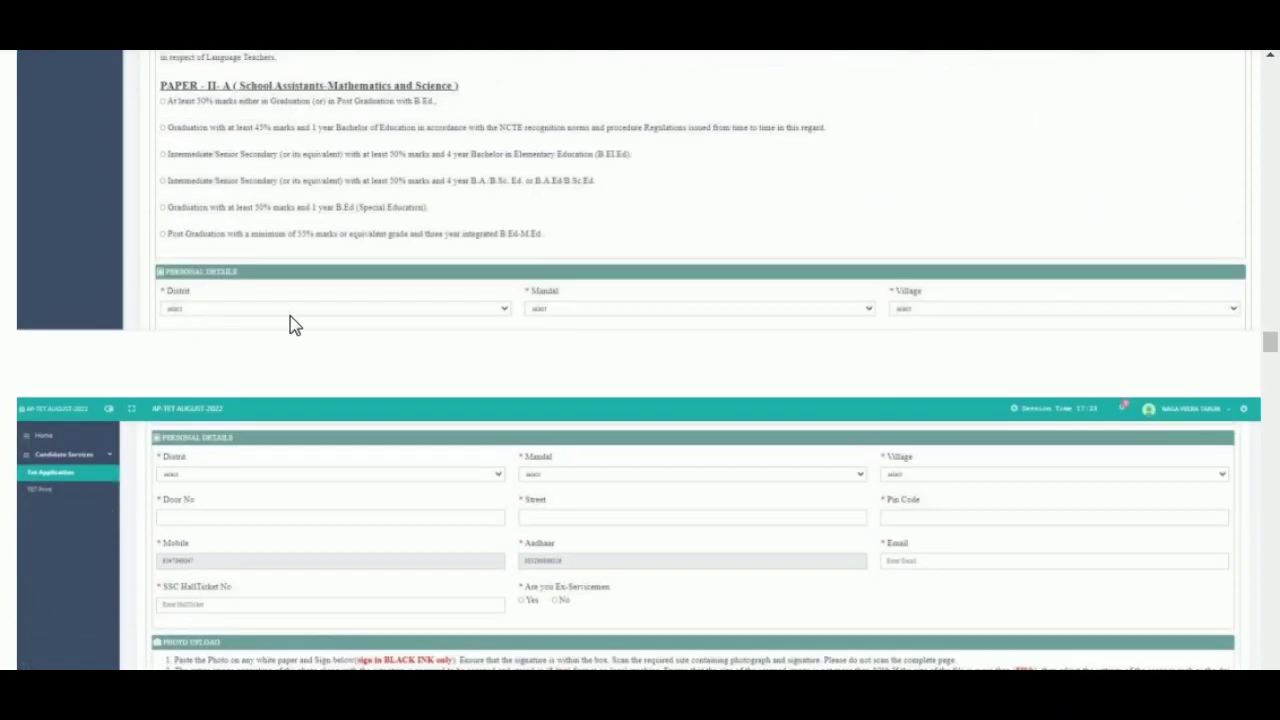
pyautogui.scroll(4, 296, 262)
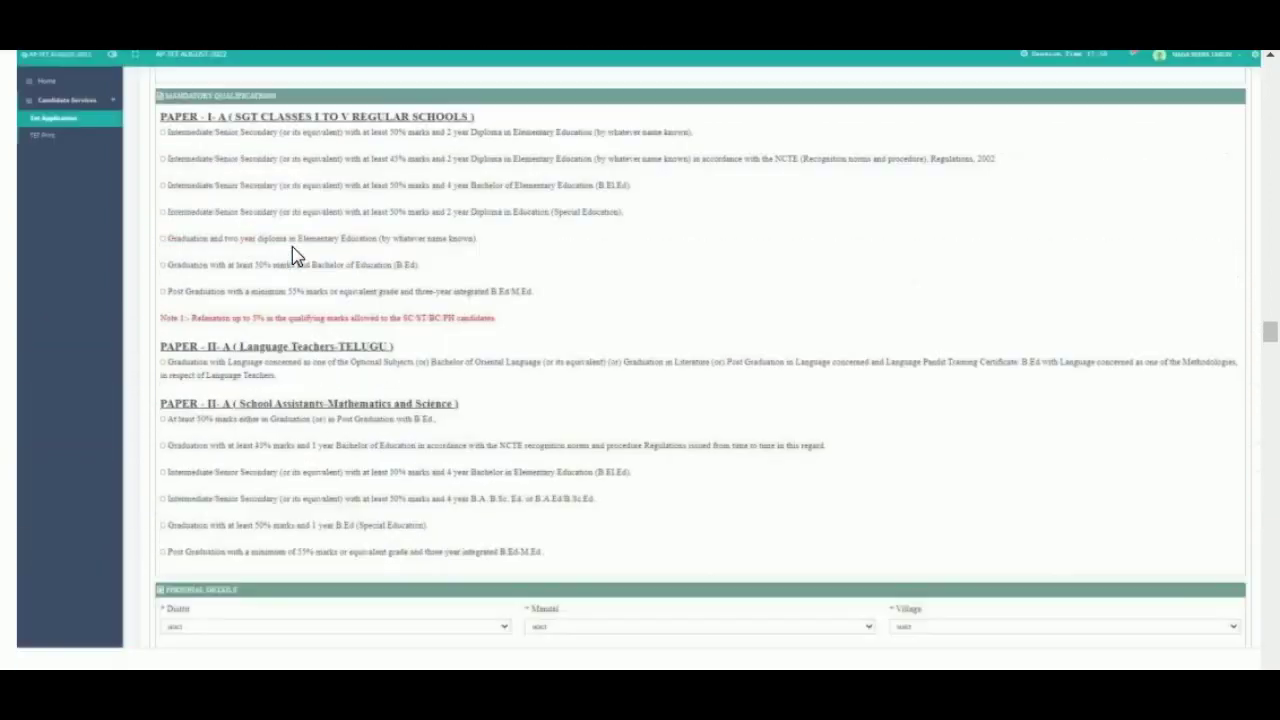
pyautogui.scroll(-4, 294, 255)
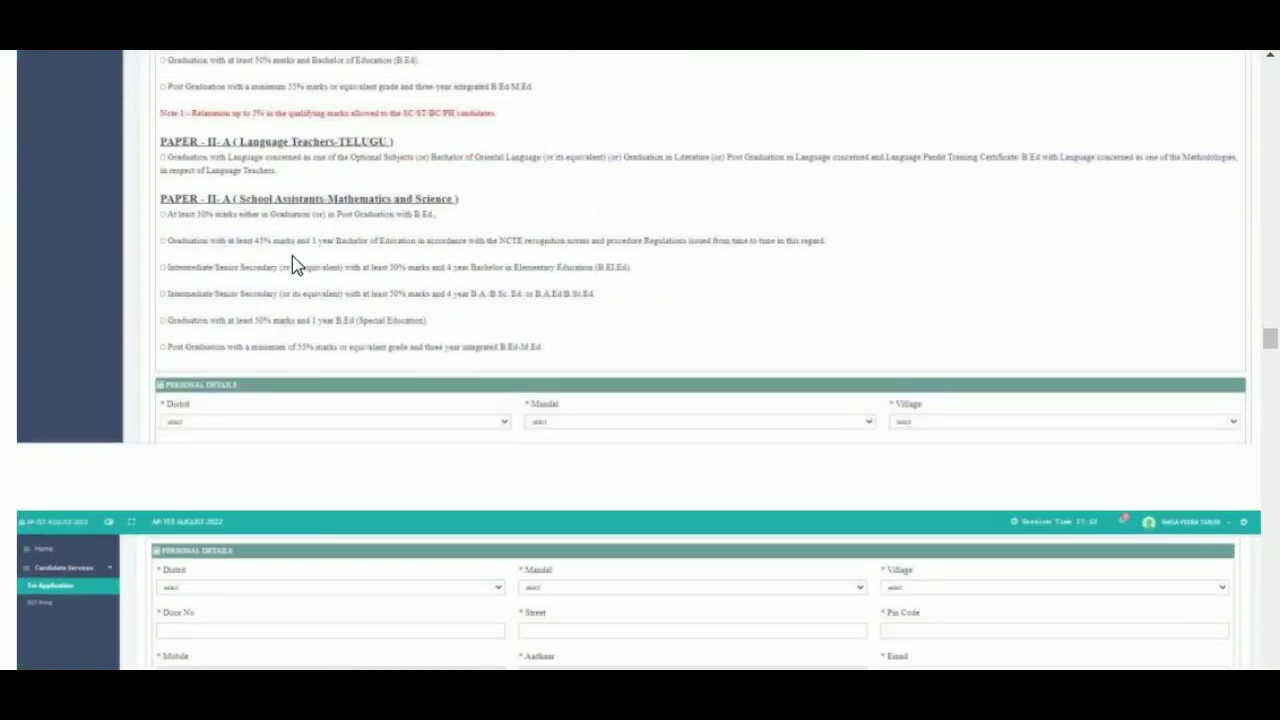
pyautogui.scroll(1, 294, 262)
pyautogui.scroll(-1, 209, 294)
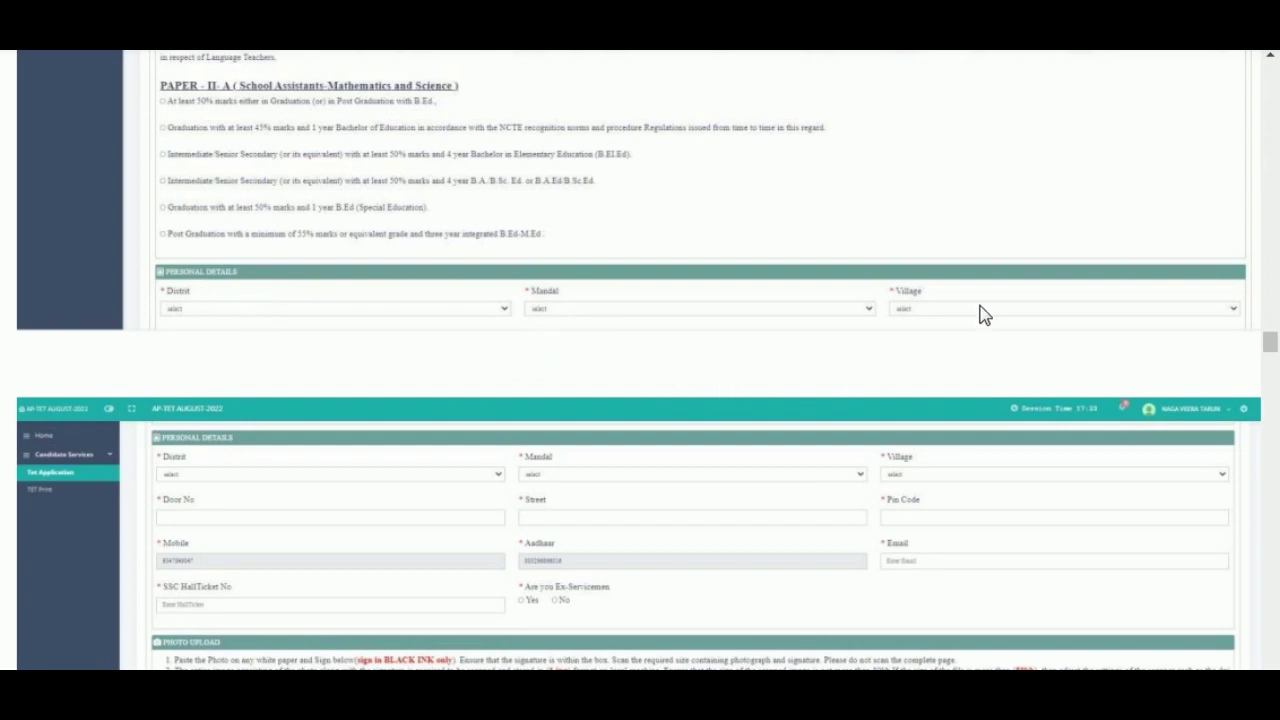
# Examine the Personal Details section of the sample form, covering address, contact, SSC hall ticket and ex-servicemen fields.
pyautogui.scroll(-3, 978, 300)
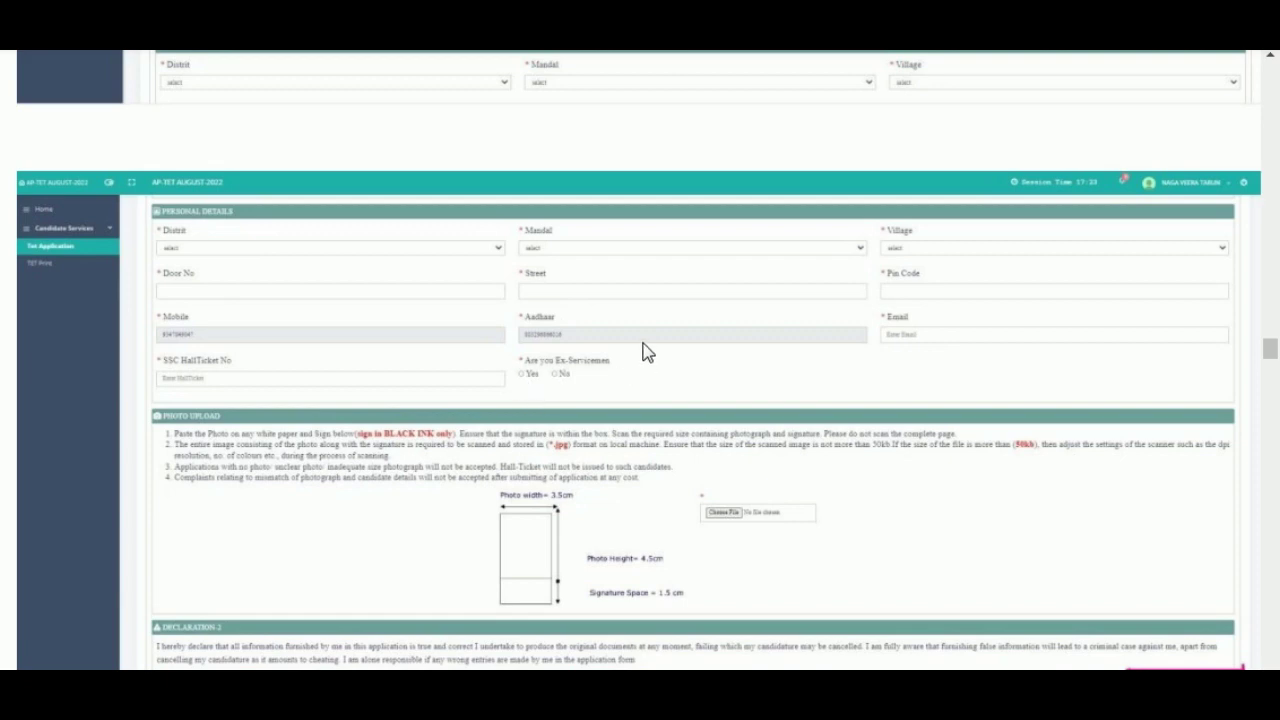
pyautogui.scroll(5, 648, 352)
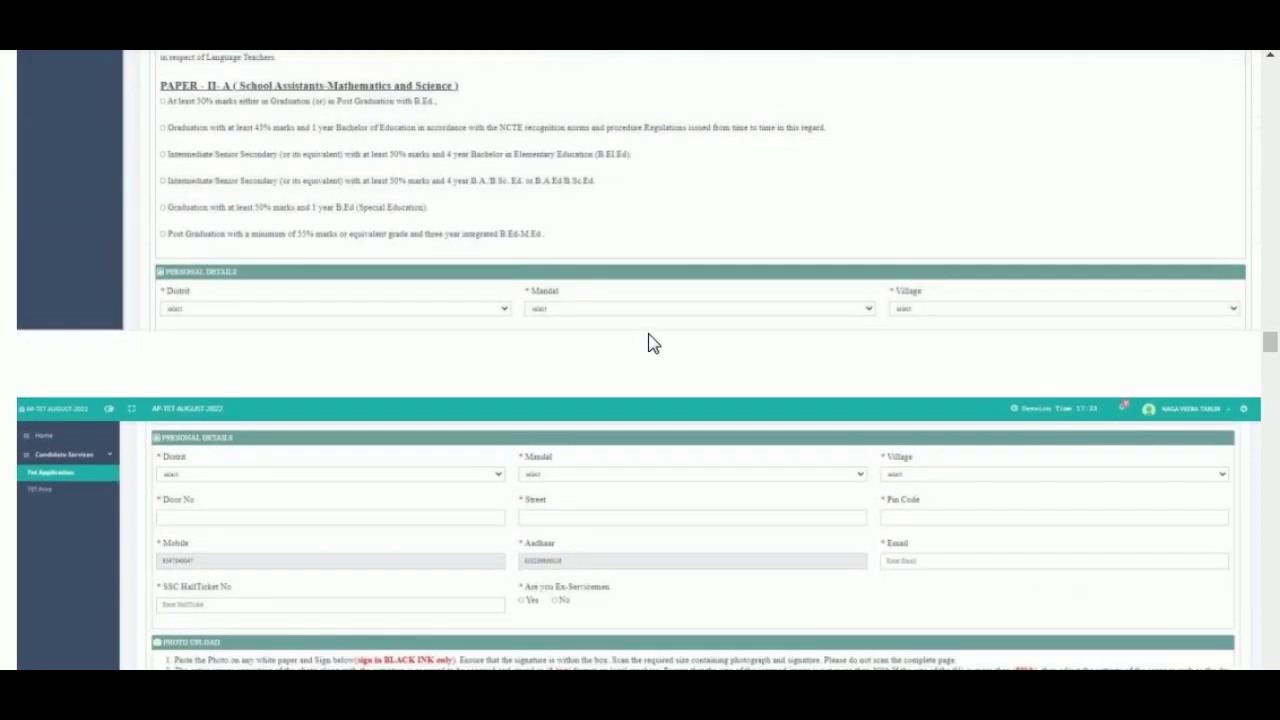
pyautogui.scroll(2, 652, 338)
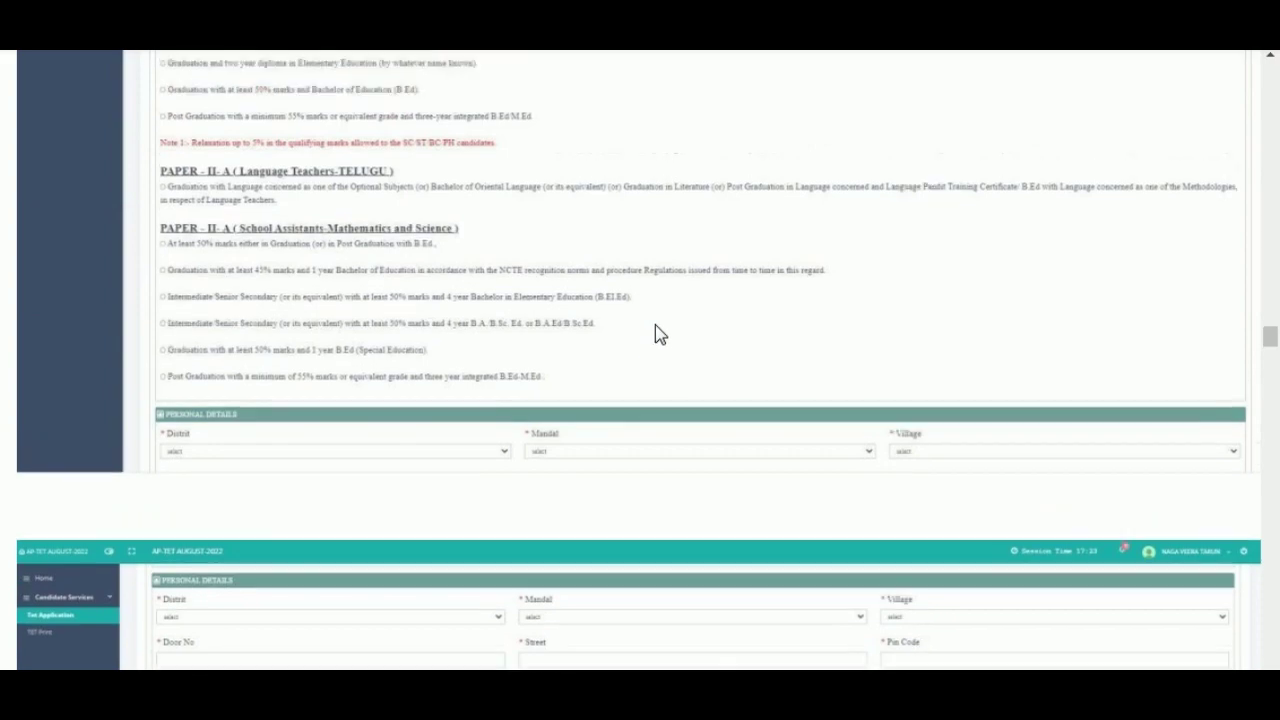
pyautogui.scroll(-5, 655, 334)
pyautogui.scroll(3, 656, 334)
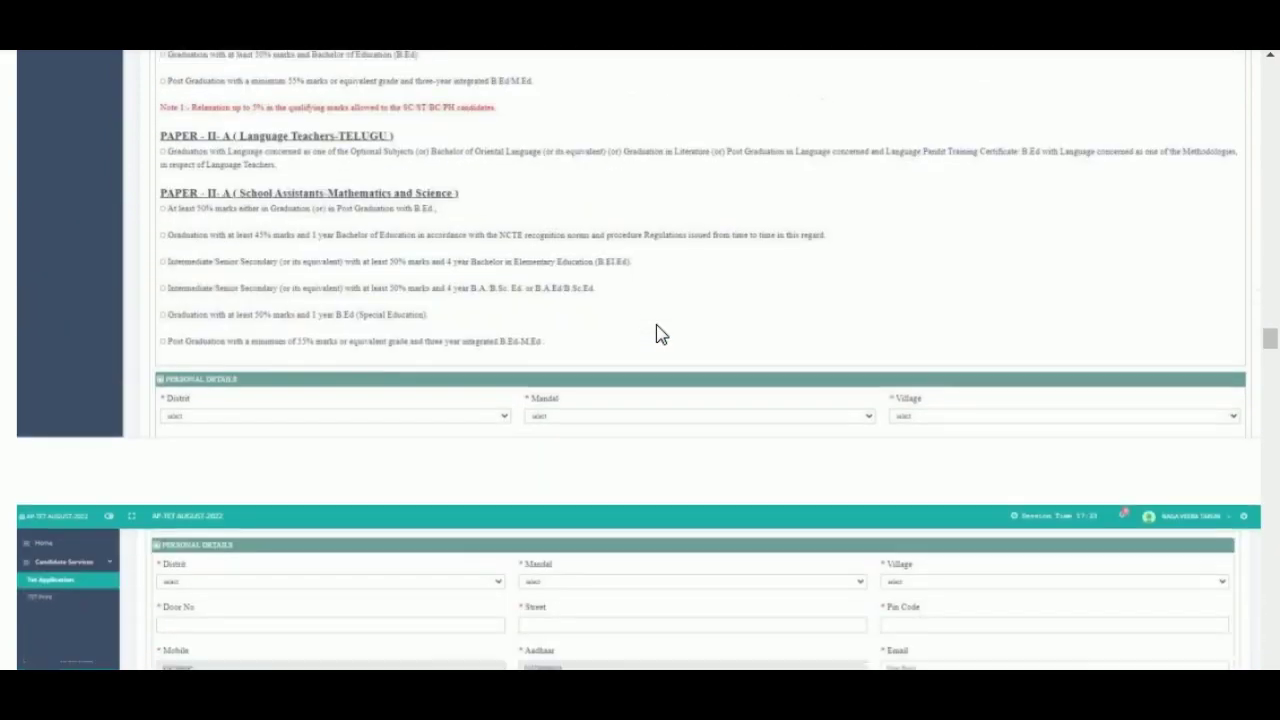
pyautogui.scroll(-8, 656, 334)
pyautogui.scroll(-1, 656, 325)
pyautogui.scroll(3, 656, 325)
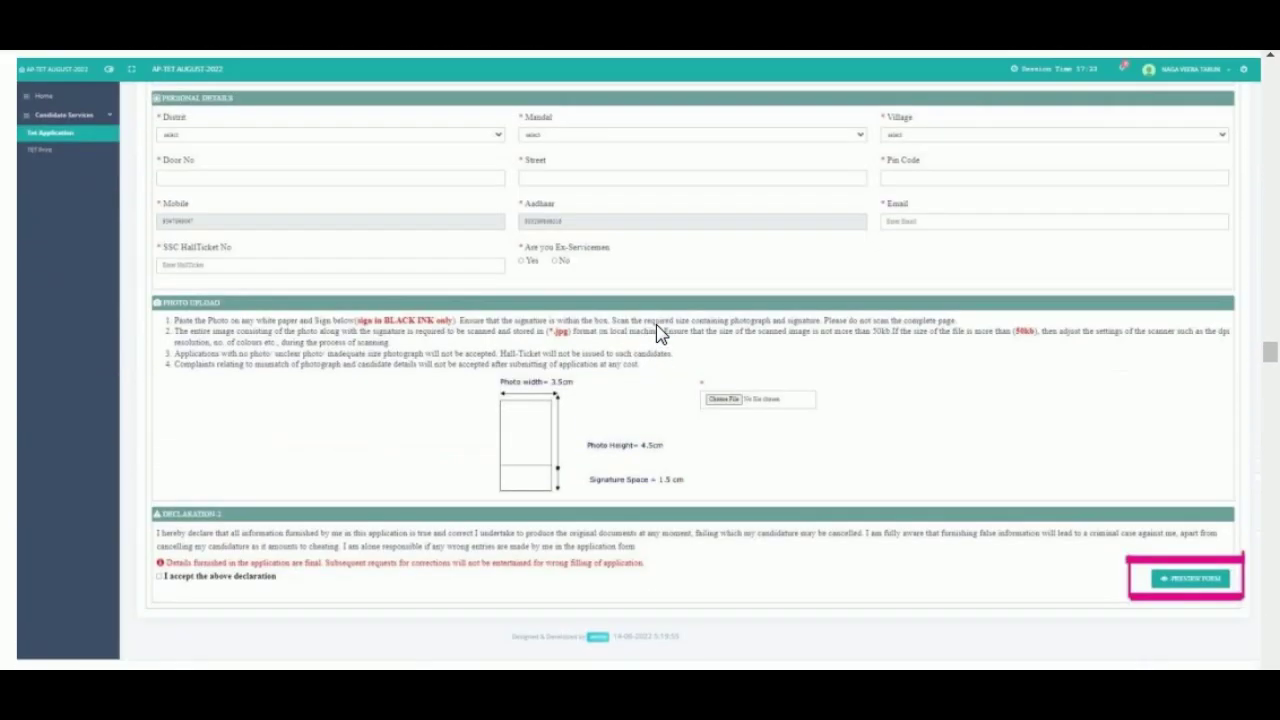
# Read the photo upload requirements, Declaration-2 and the manual's step 9 on filling in and previewing the form.
pyautogui.scroll(-2, 656, 325)
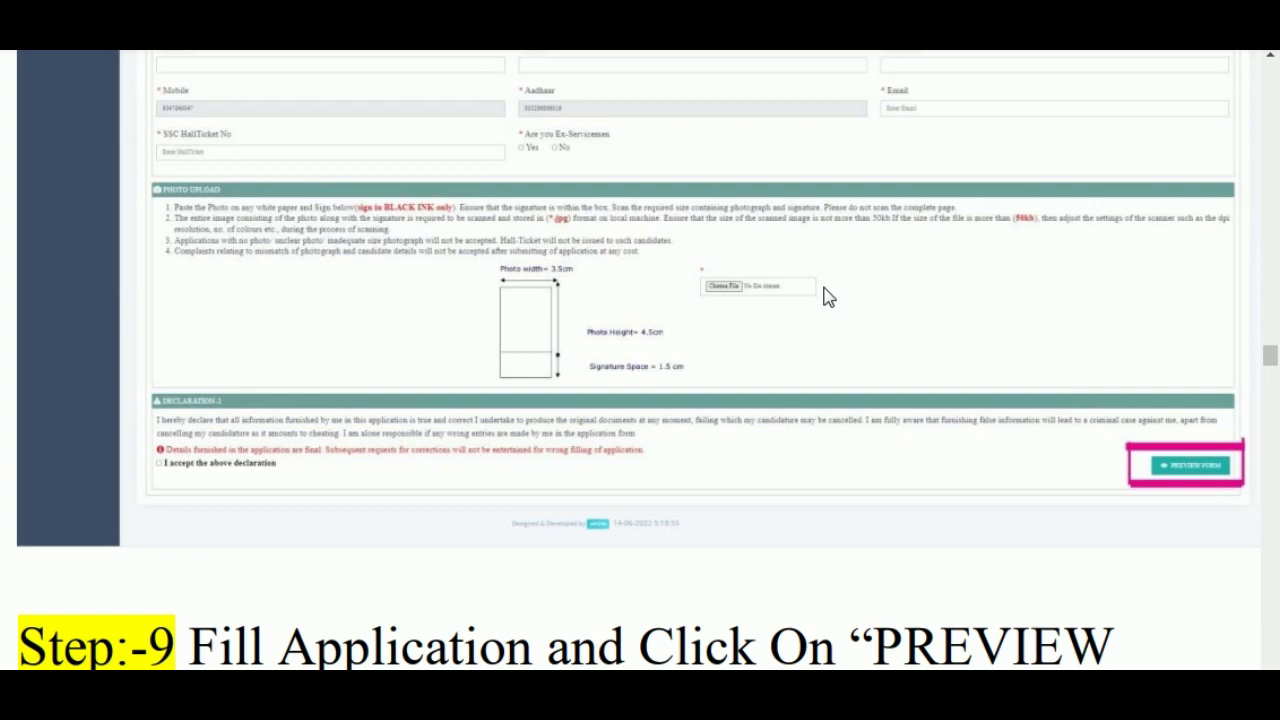
pyautogui.scroll(-2, 825, 296)
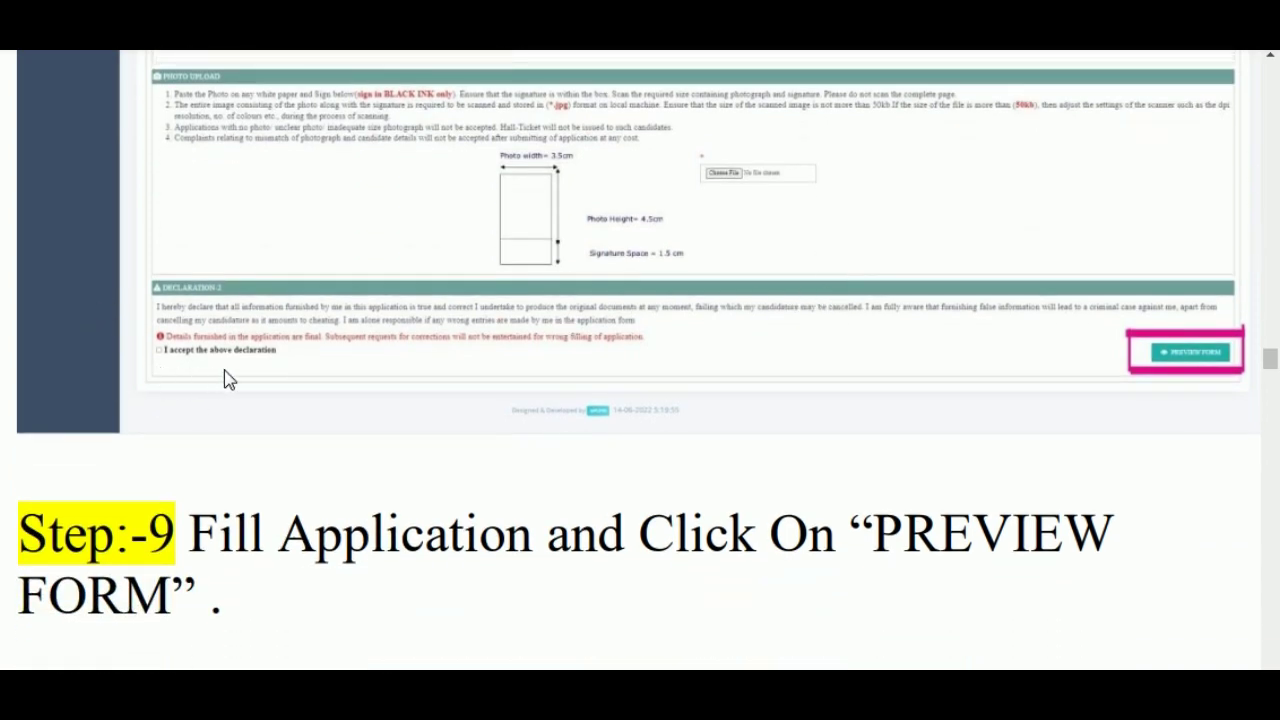
pyautogui.click(160, 351)
pyautogui.scroll(-8, 1165, 355)
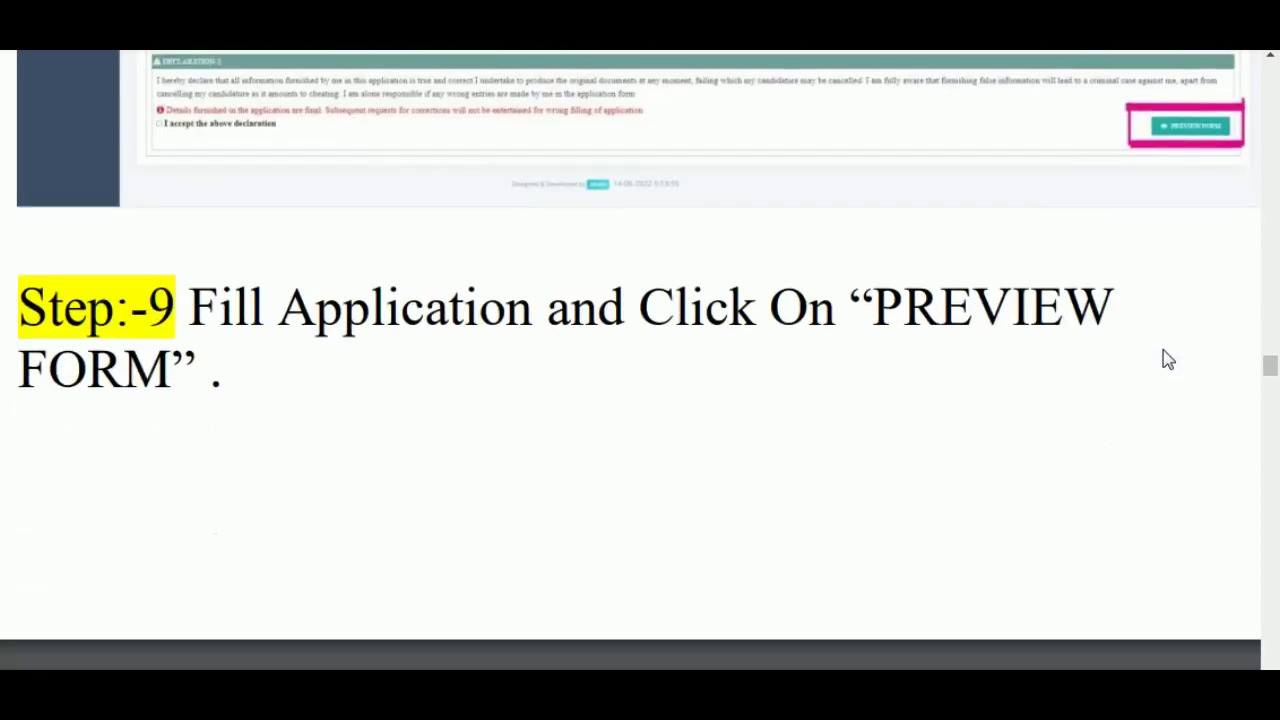
# Review the manual's sample application form preview and its instruction on verifying the data and submitting the form.
pyautogui.scroll(-8, 1165, 348)
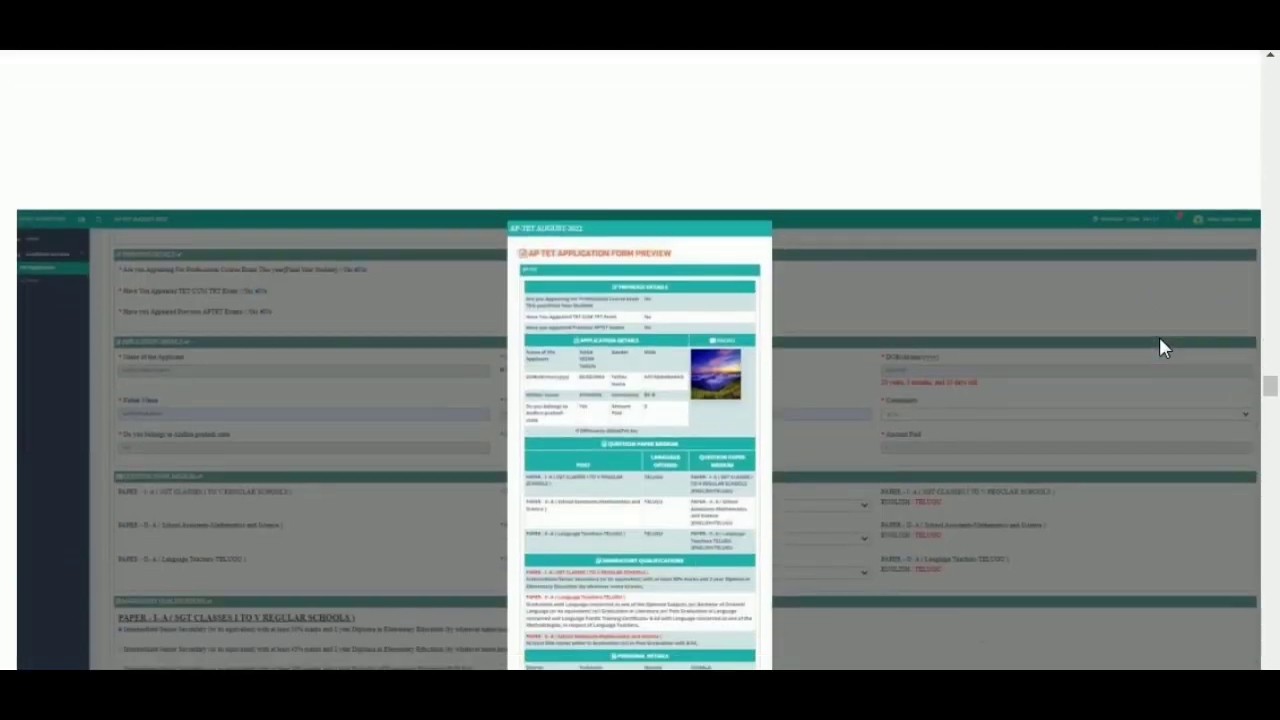
pyautogui.scroll(-2, 1159, 338)
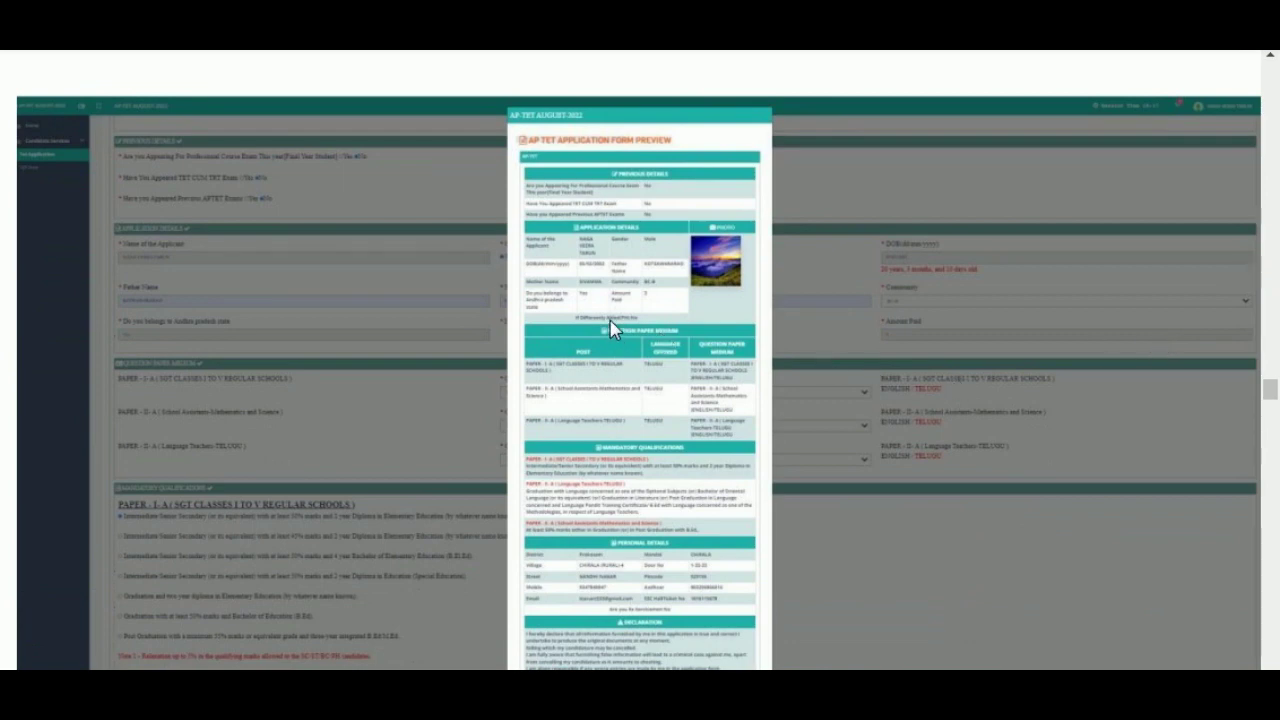
pyautogui.scroll(-2, 613, 330)
pyautogui.scroll(-2, 613, 330)
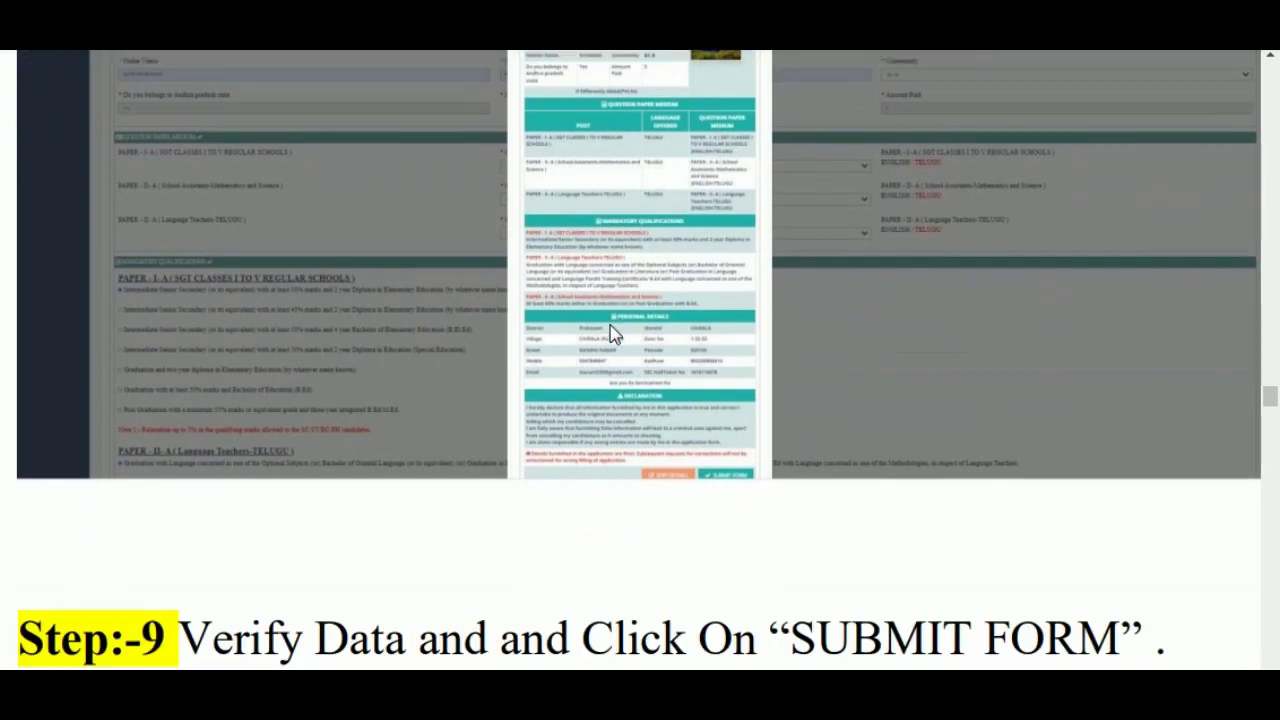